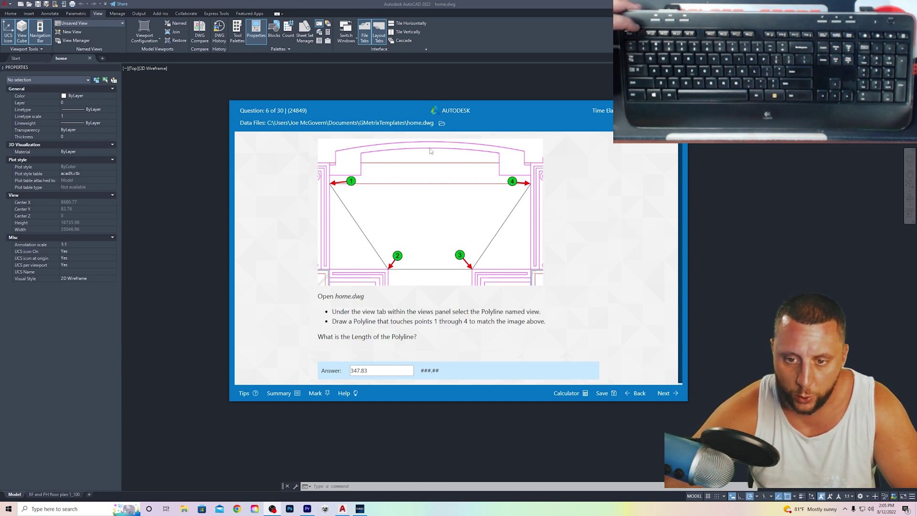
pyautogui.click(443, 124)
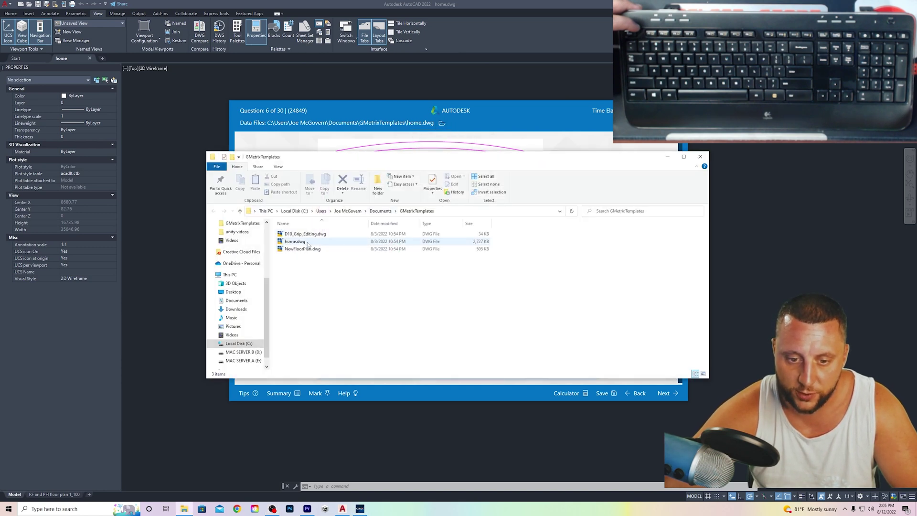
pyautogui.click(700, 156)
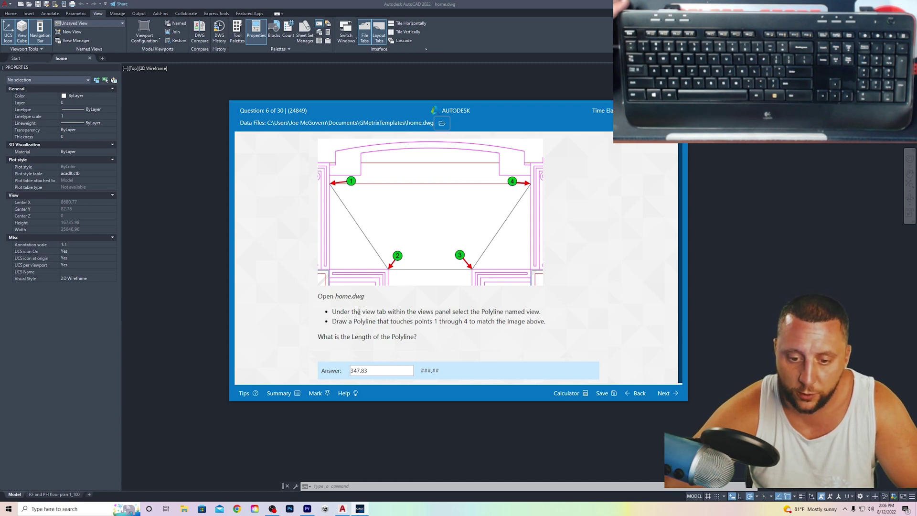
pyautogui.moveTo(359, 311); pyautogui.dragTo(378, 311)
# Clear the instruction text highlight and close the Properties palette in AutoCAD.
pyautogui.moveTo(455, 311); pyautogui.dragTo(497, 320)
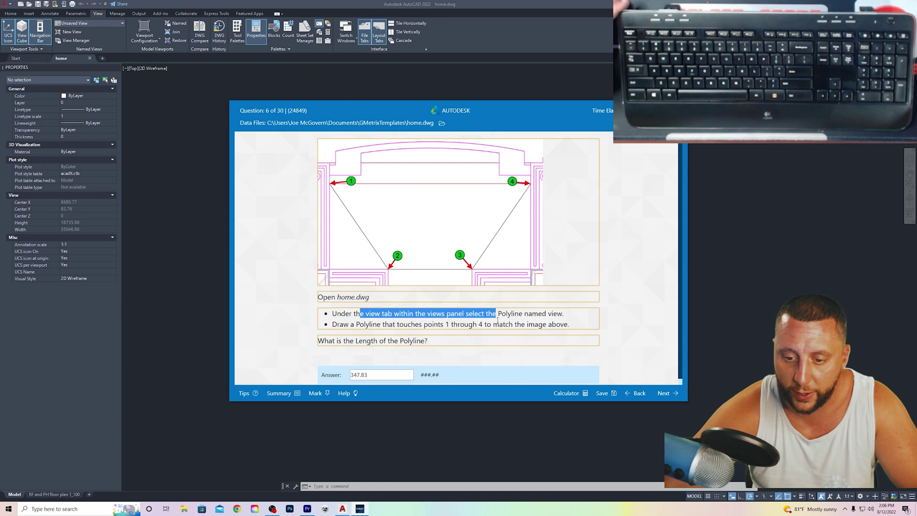
pyautogui.click(637, 328)
pyautogui.click(208, 282)
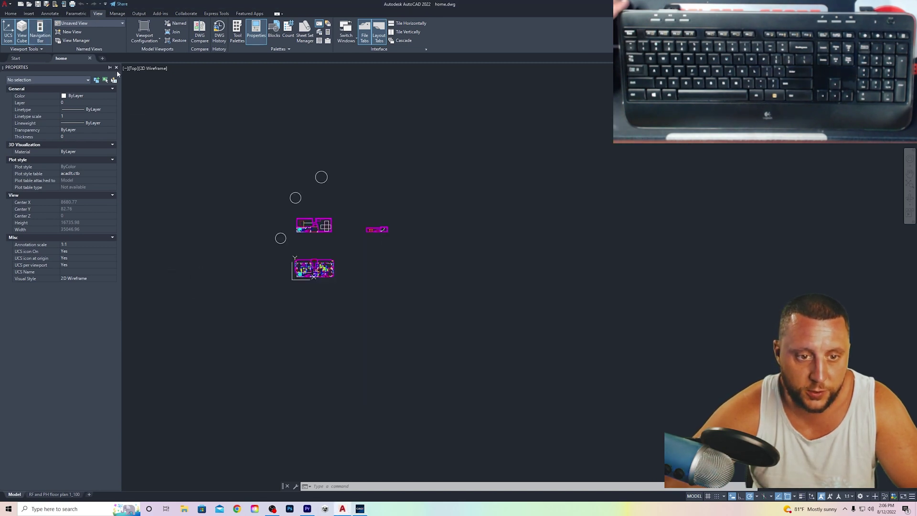
pyautogui.click(116, 68)
# Restore the Polyline named view from the Named Views list, checking the exam question.
pyautogui.click(97, 25)
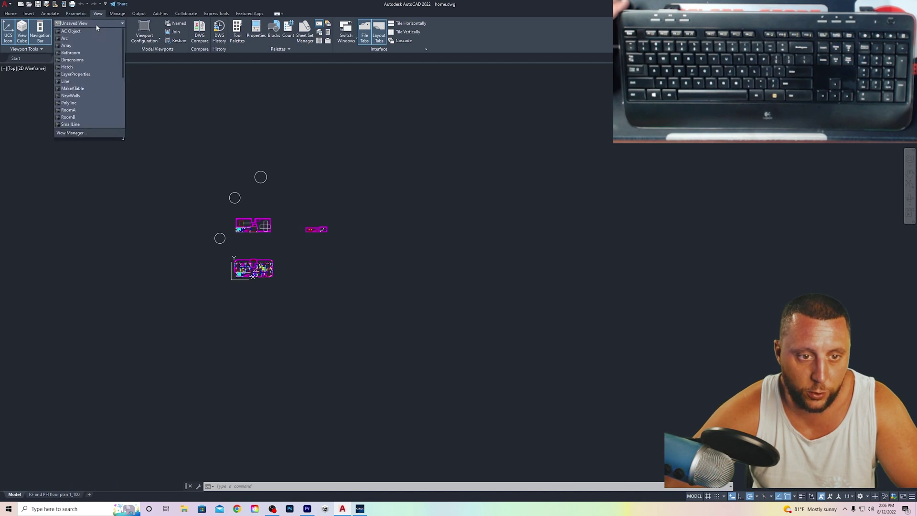
pyautogui.press('Escape')
pyautogui.hotkey('alt', 'Tab')
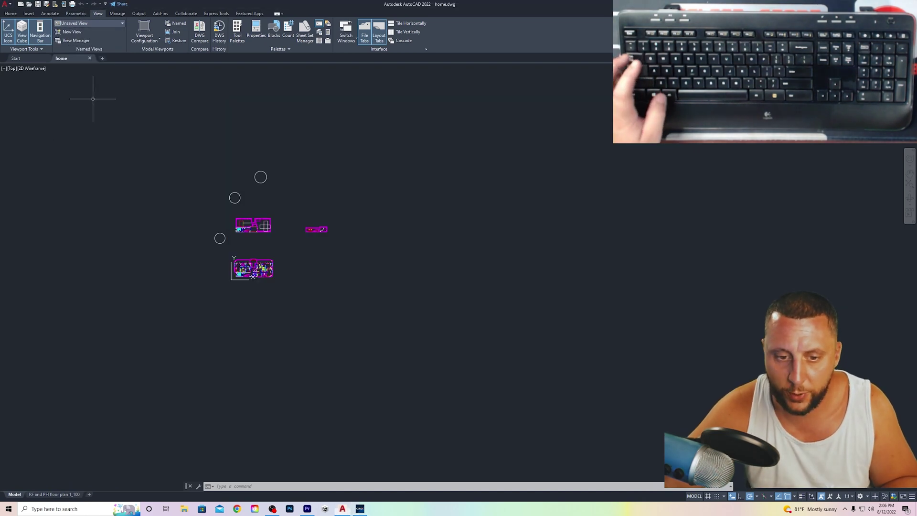
pyautogui.hotkey('alt', 'Tab')
pyautogui.click(79, 23)
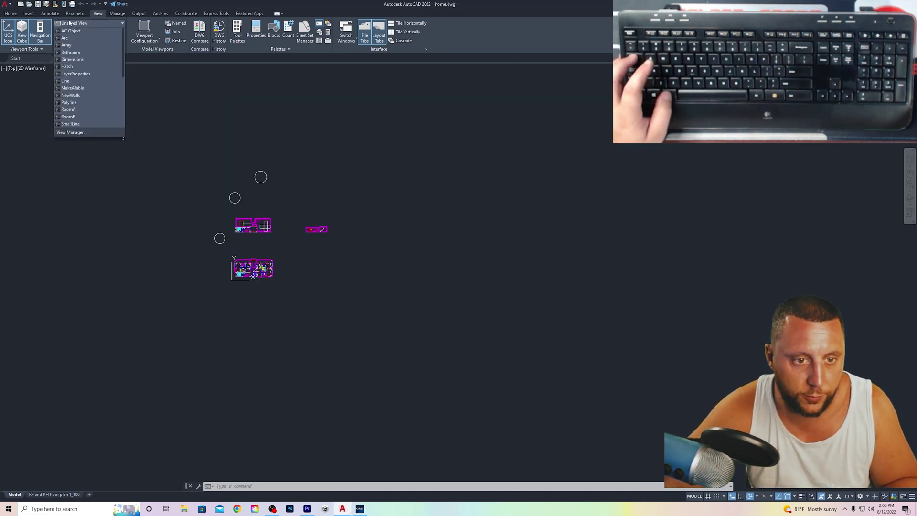
pyautogui.click(72, 103)
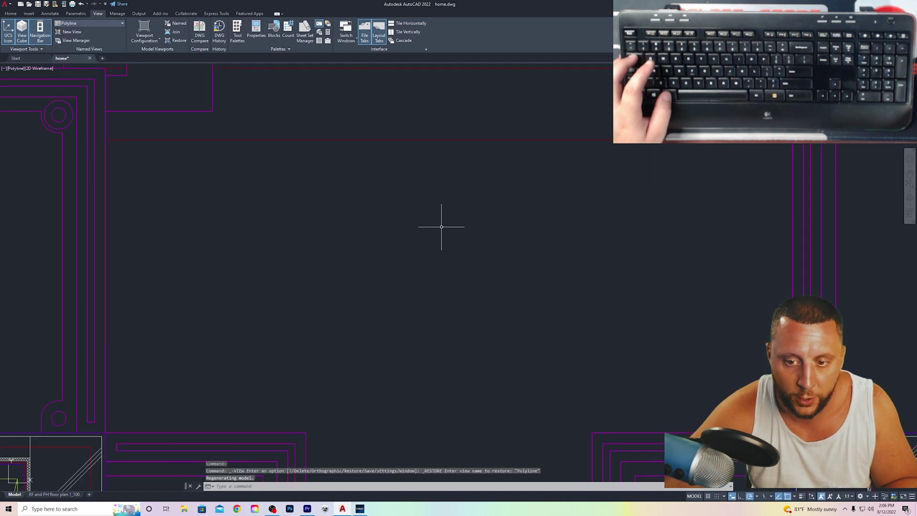
pyautogui.hotkey('alt', 'Tab')
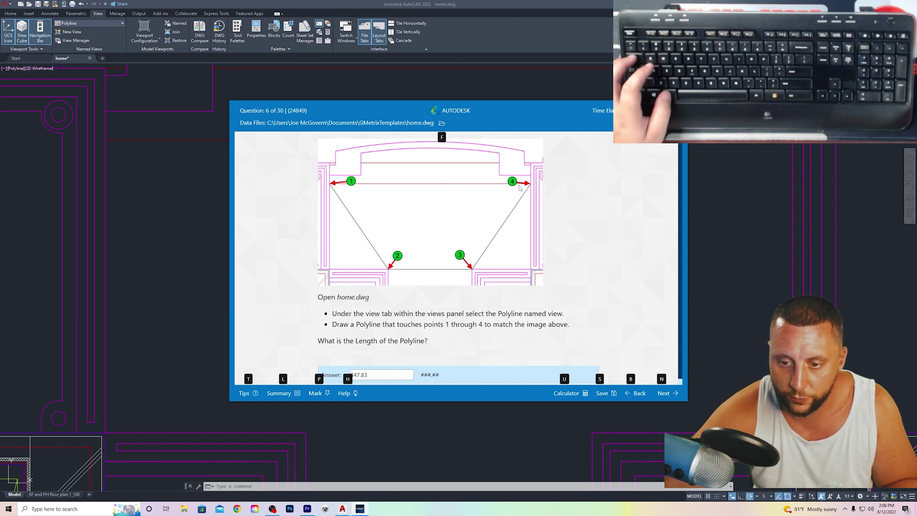
pyautogui.hotkey('alt', 'Tab')
# Draw one polyline through points 1, 2, 3 and 4, finish it, and select it.
pyautogui.click(13, 15)
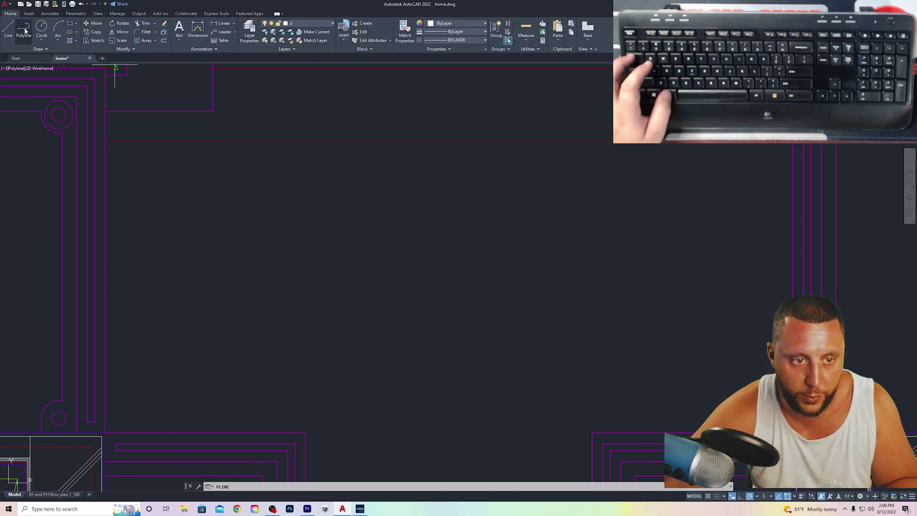
pyautogui.click(25, 30)
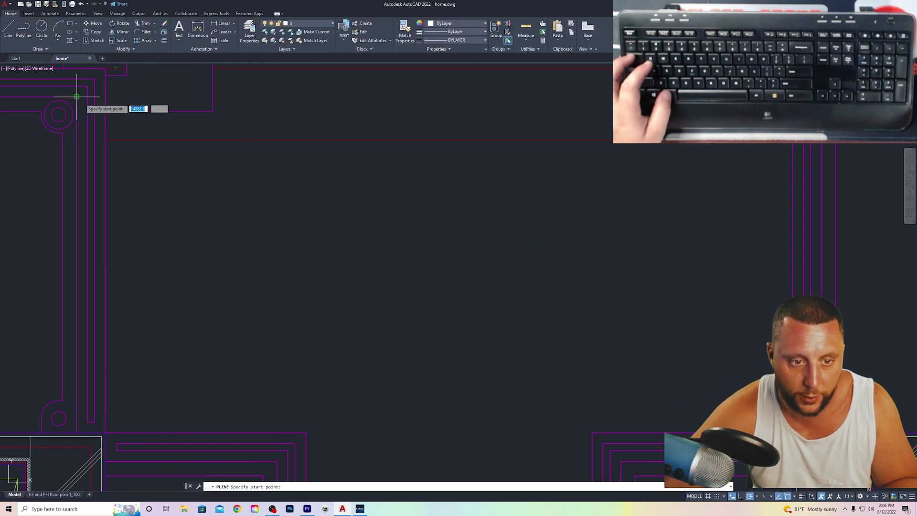
pyautogui.click(105, 139)
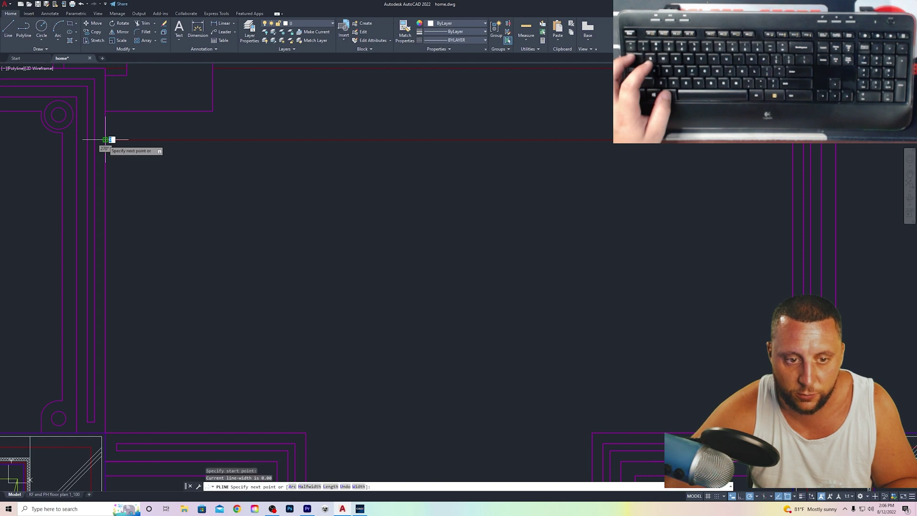
pyautogui.click(306, 432)
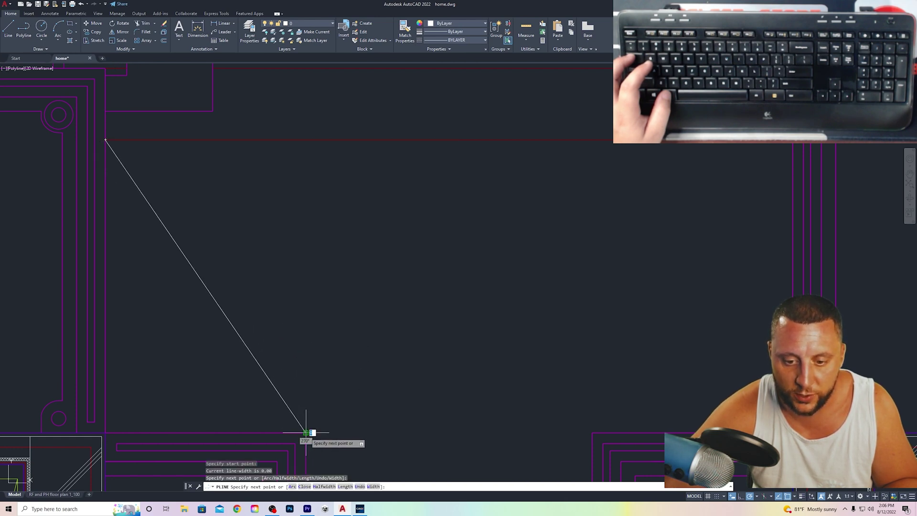
pyautogui.click(593, 432)
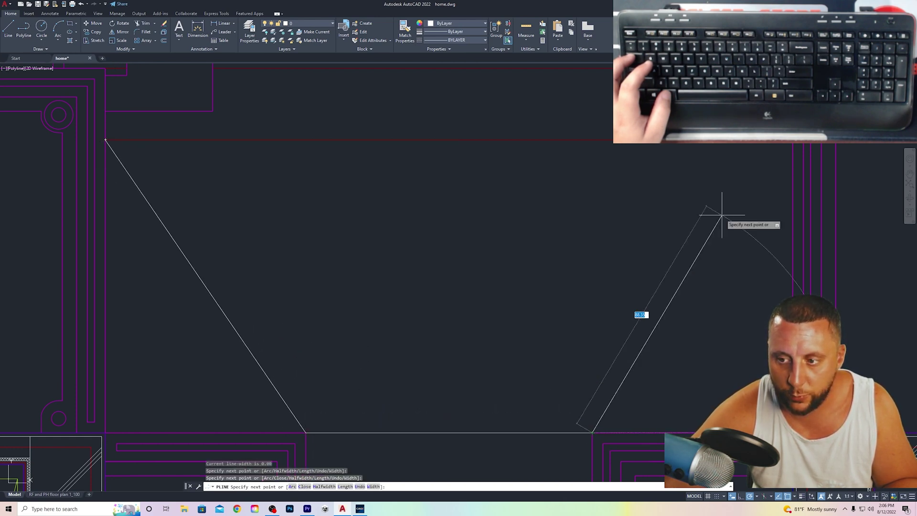
pyautogui.click(791, 143)
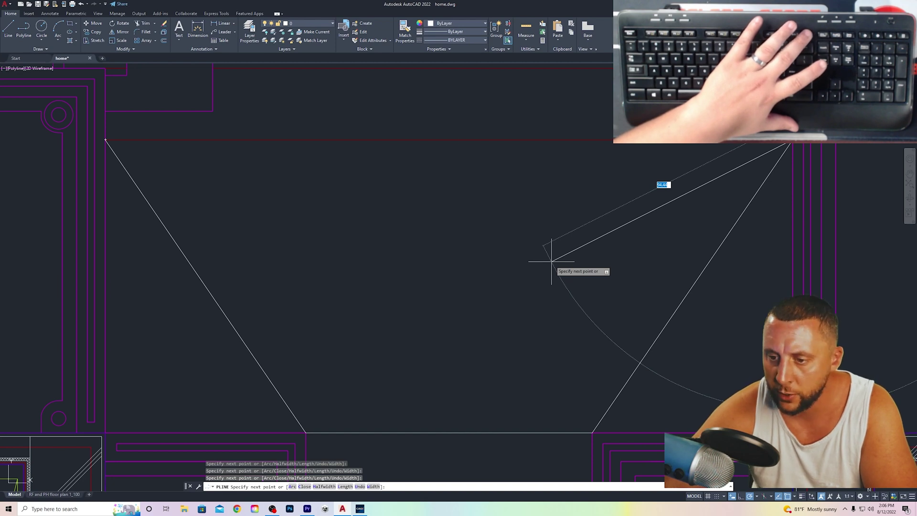
pyautogui.press('F12')
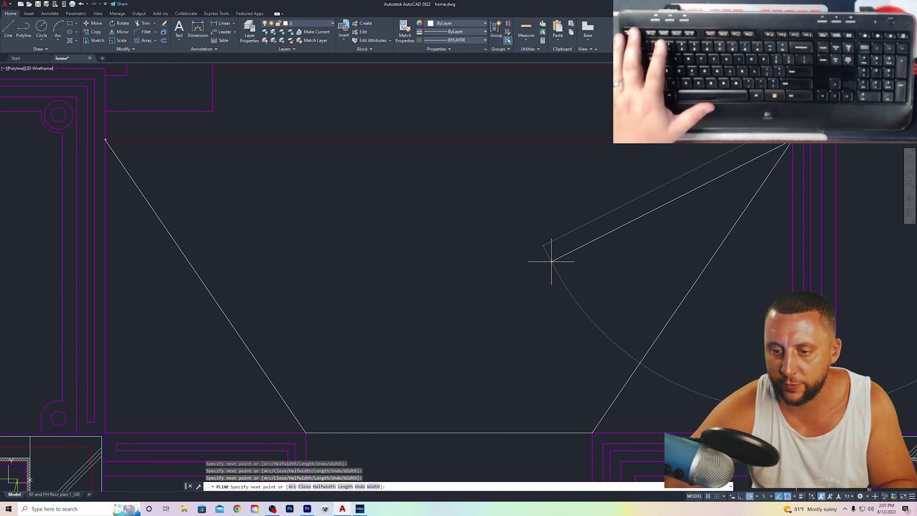
pyautogui.press('Return')
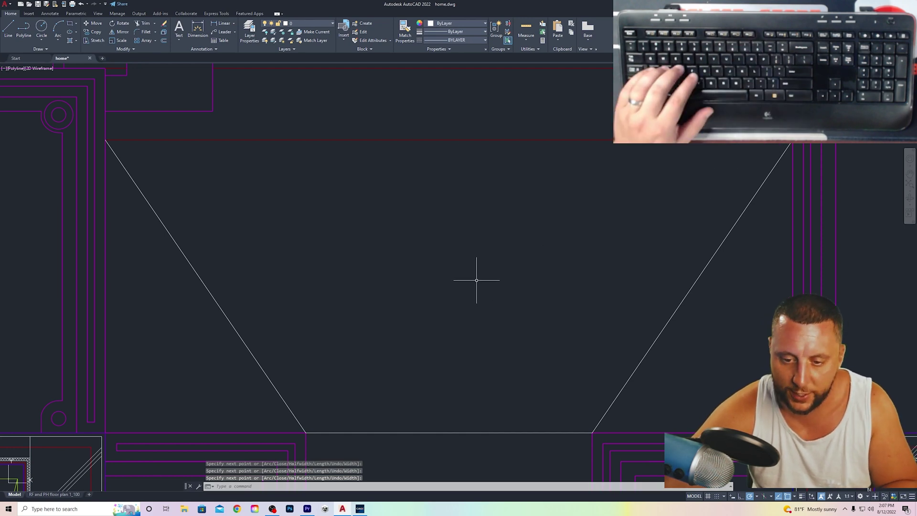
pyautogui.click(199, 276)
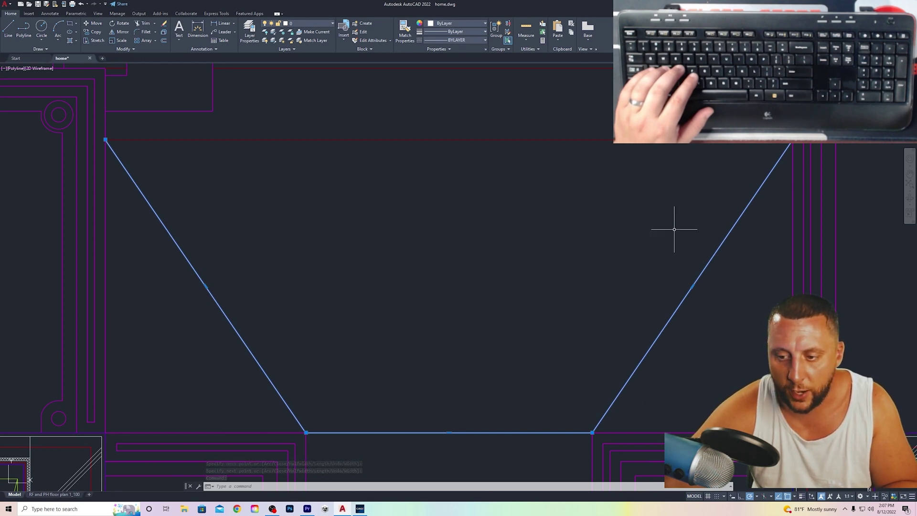
# Read the polyline's 347.83 length in Properties, submit it, and continue to question 7.
pyautogui.rightClick(398, 187)
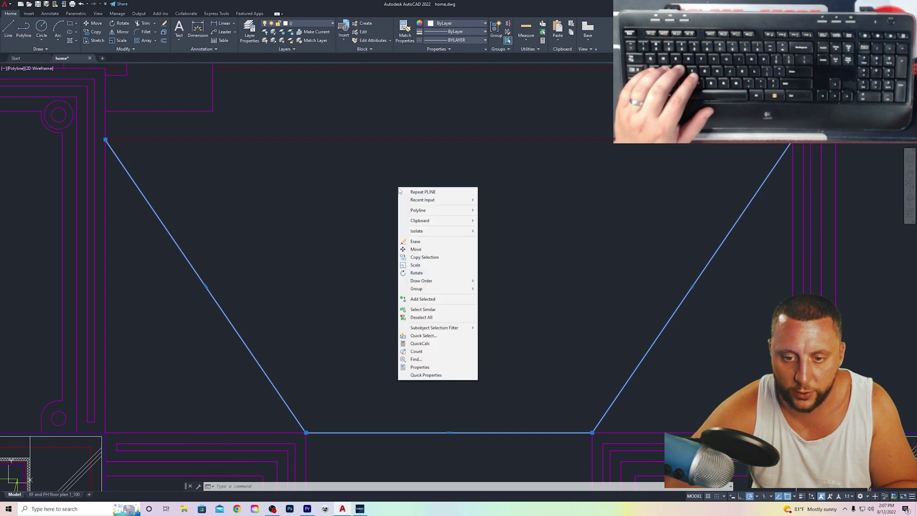
pyautogui.click(450, 367)
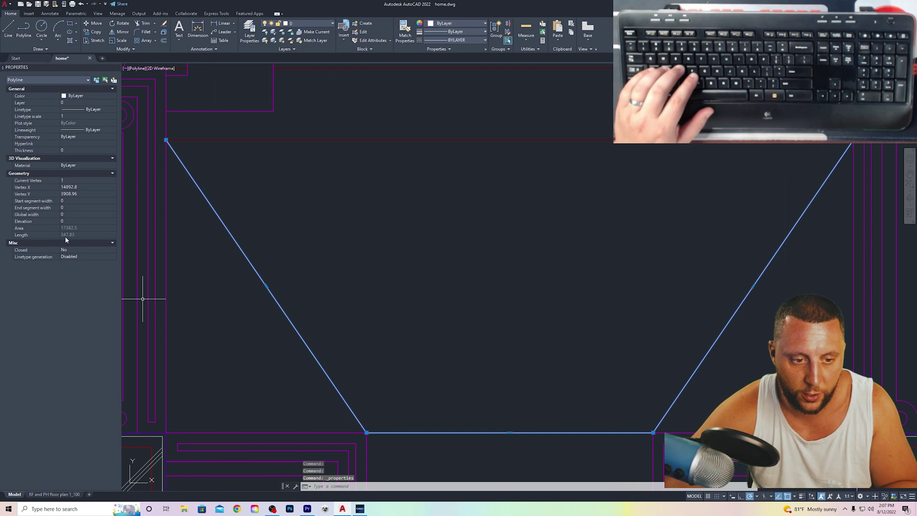
pyautogui.hotkey('alt', 'Tab')
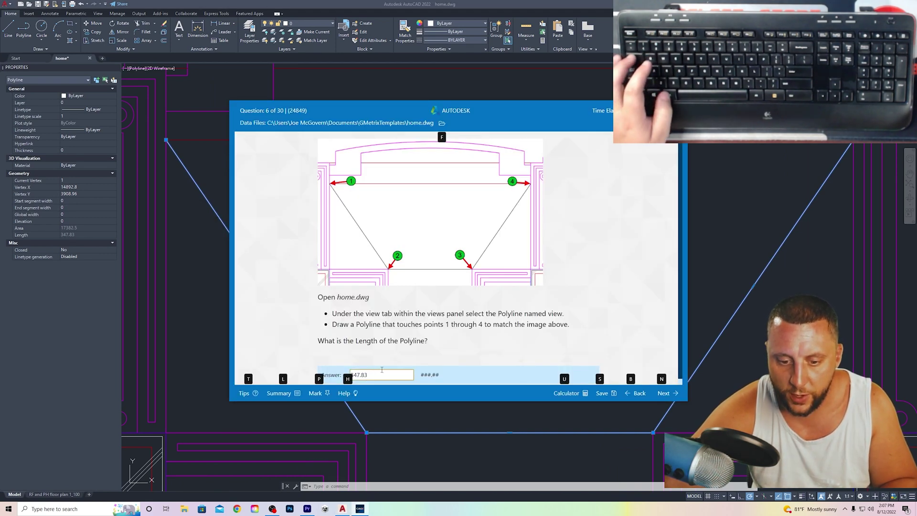
pyautogui.click(383, 370)
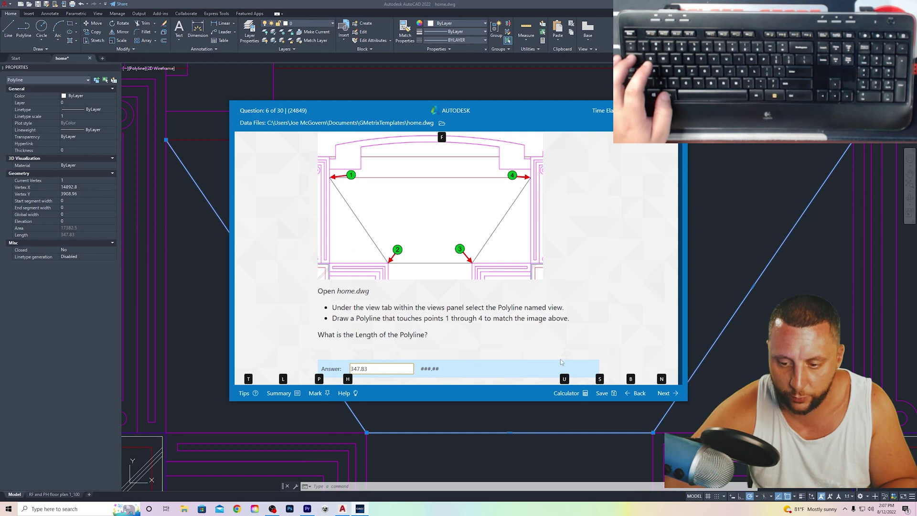
pyautogui.click(667, 395)
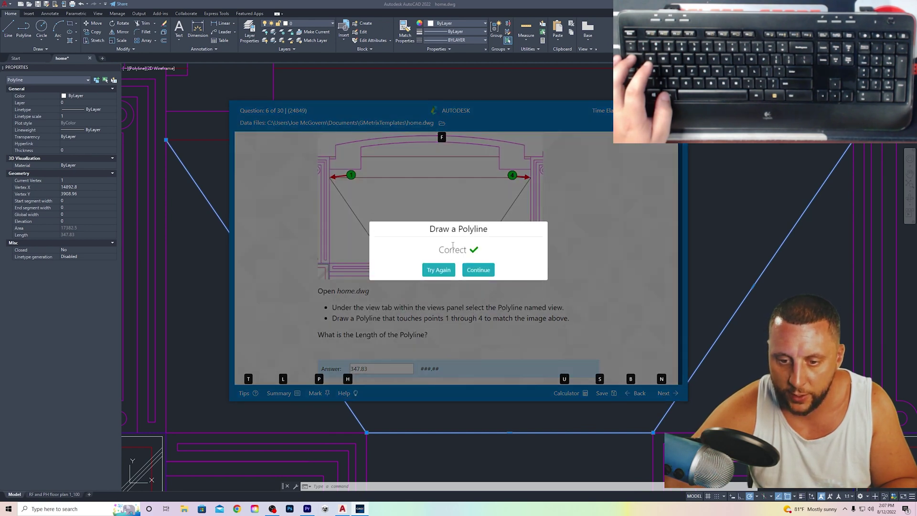
pyautogui.click(476, 270)
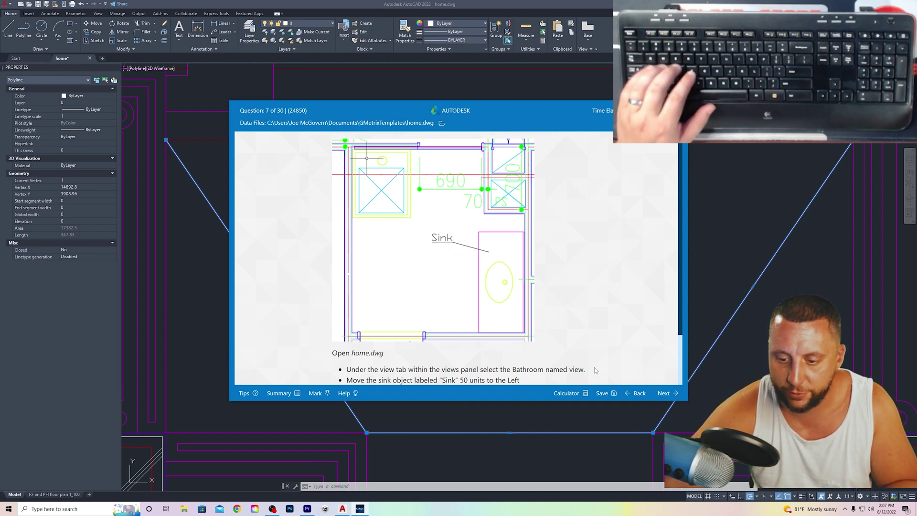
# Restore the Bathroom named view, reread the question, and select the Sink block.
pyautogui.hotkey('alt', 'Tab')
pyautogui.click(96, 14)
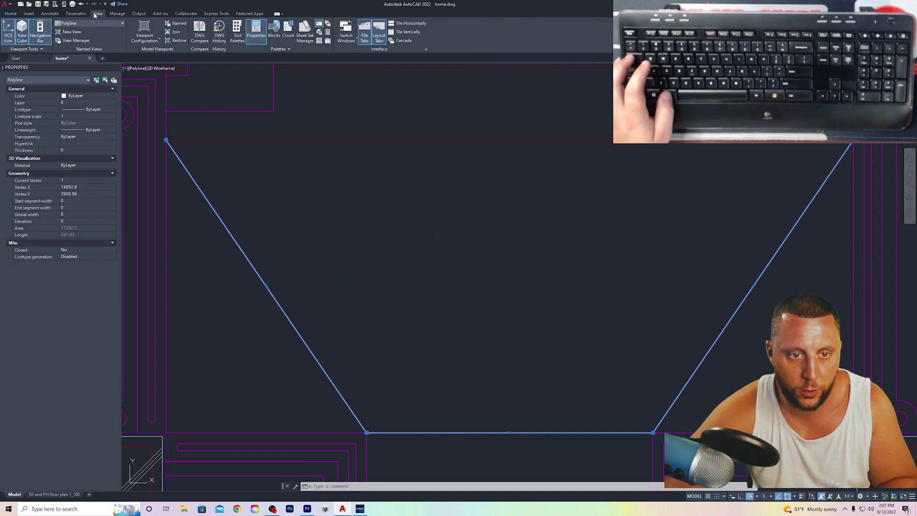
pyautogui.click(93, 23)
pyautogui.click(90, 103)
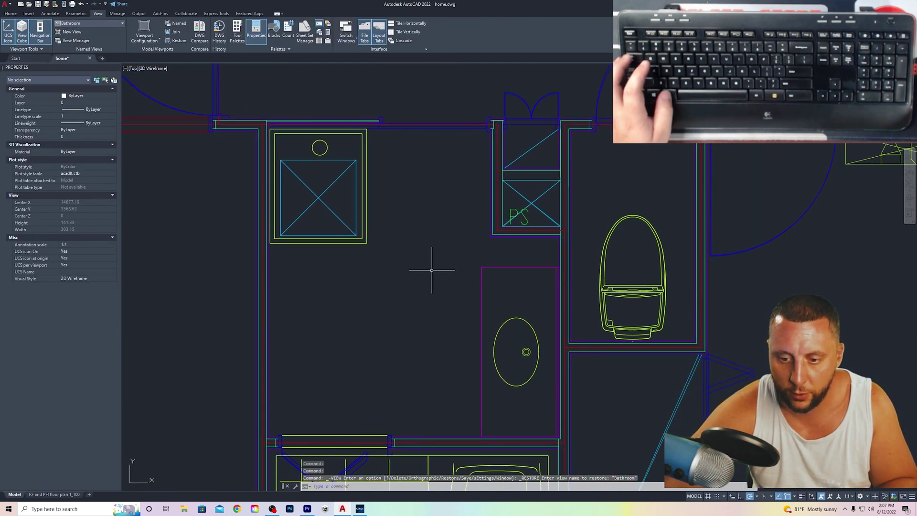
pyautogui.hotkey('alt', 'Tab')
pyautogui.scroll(-1, 399, 333)
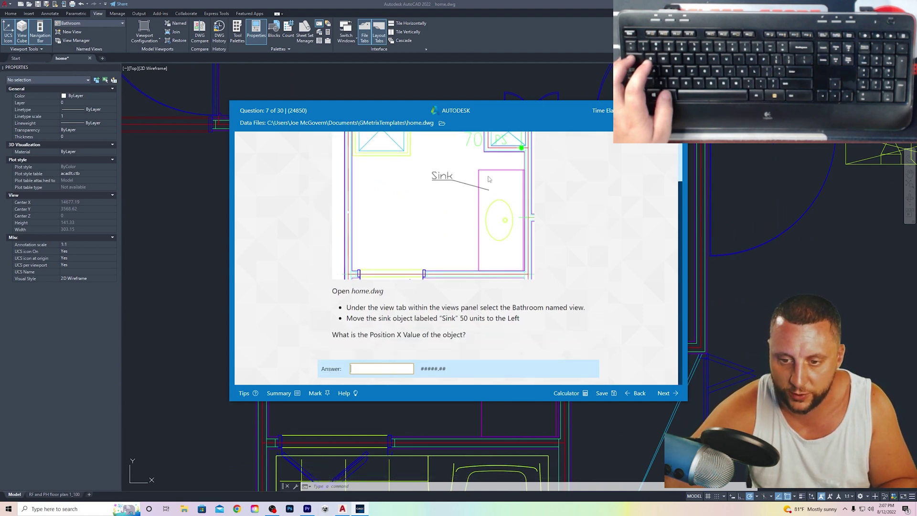
pyautogui.hotkey('alt', 'Tab')
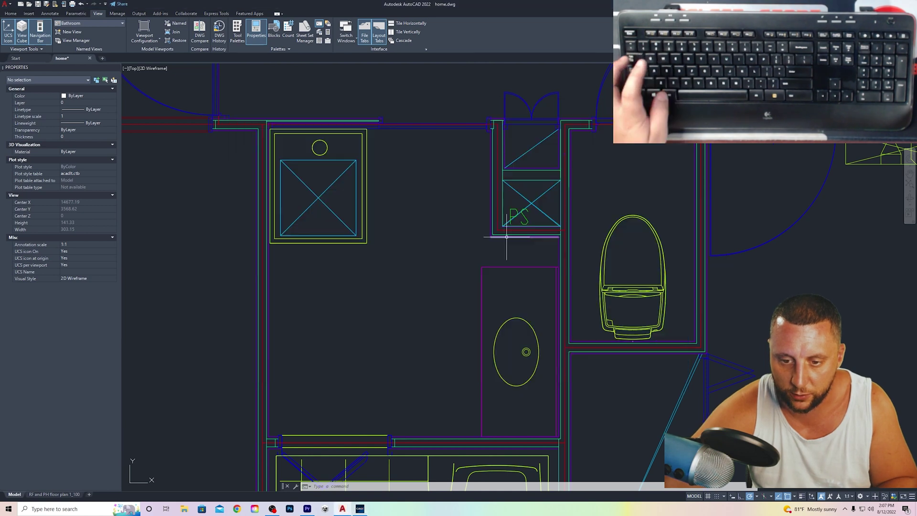
pyautogui.click(503, 266)
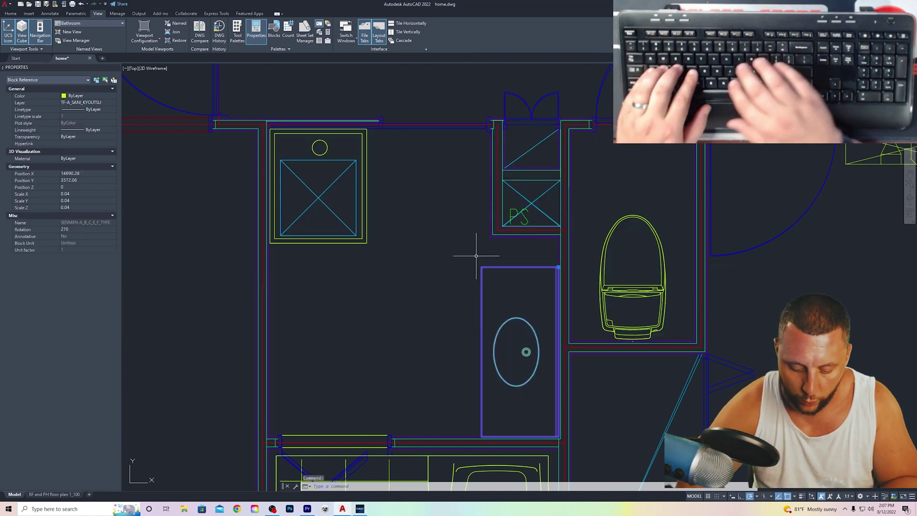
# Move the sink 50 units left with M, then bring up Object Snap settings via OS.
pyautogui.write('m')
pyautogui.press('Return')
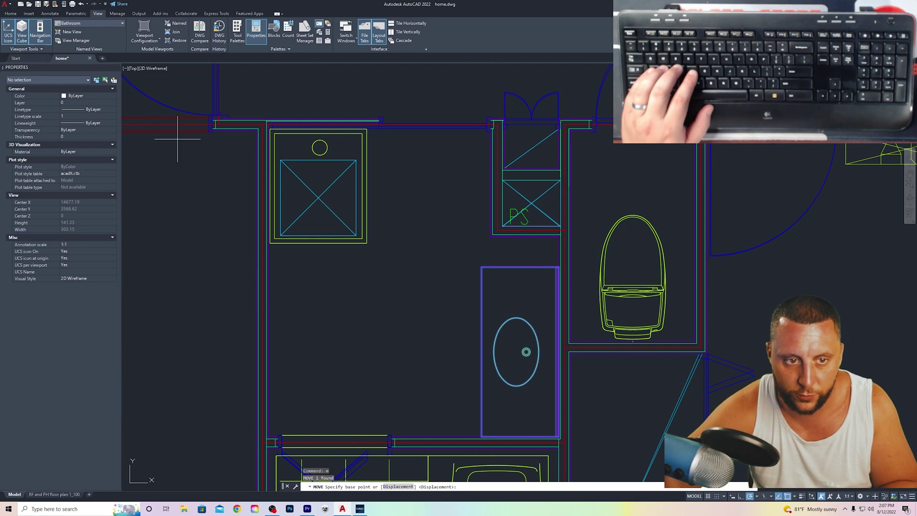
pyautogui.click(14, 14)
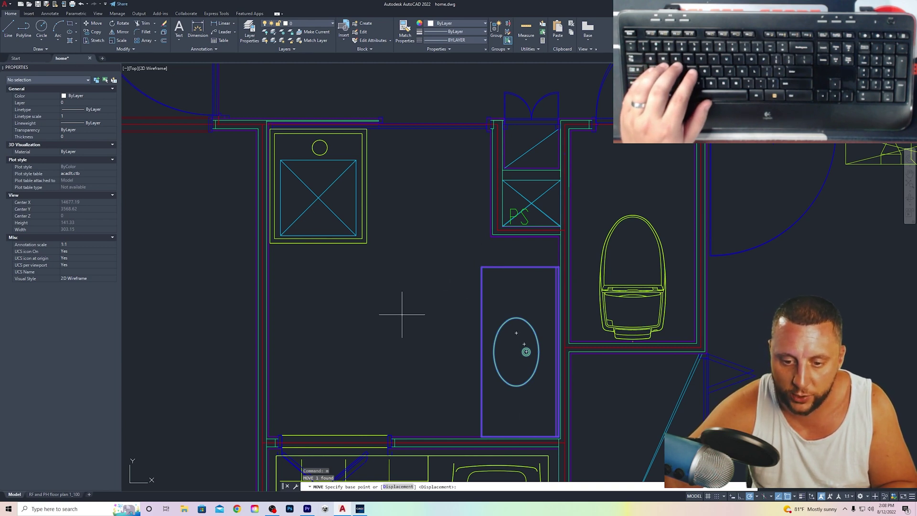
pyautogui.click(424, 303)
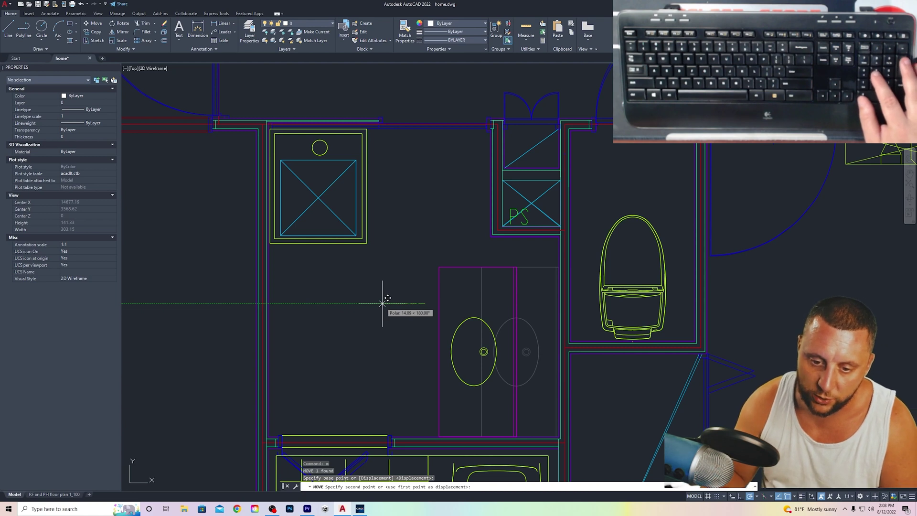
pyautogui.write('50')
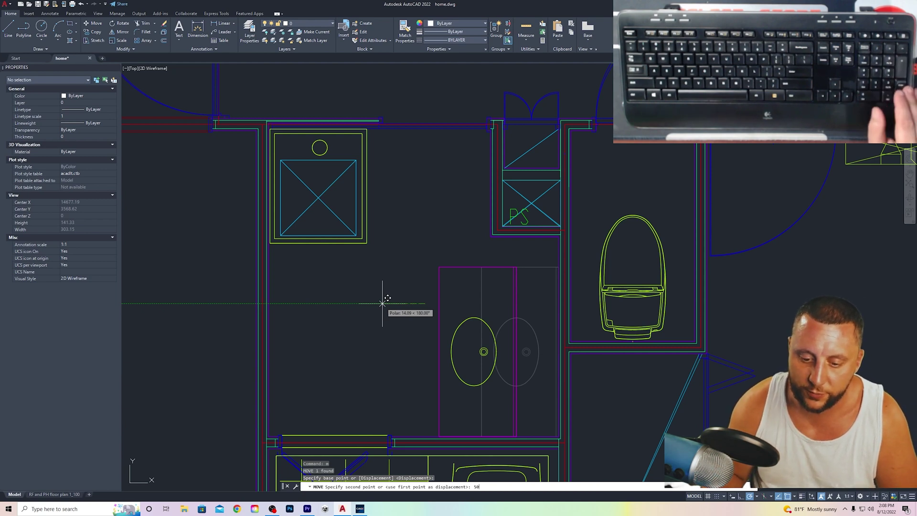
pyautogui.press('Return')
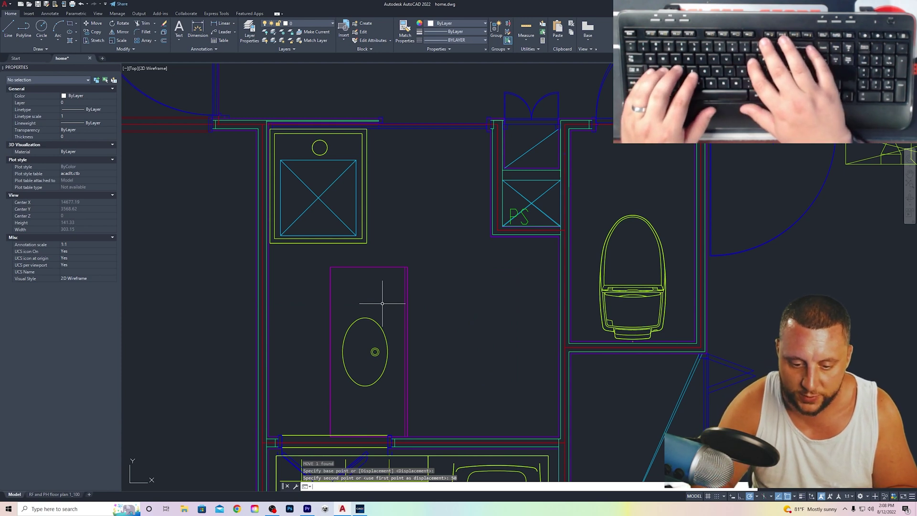
pyautogui.write('OS')
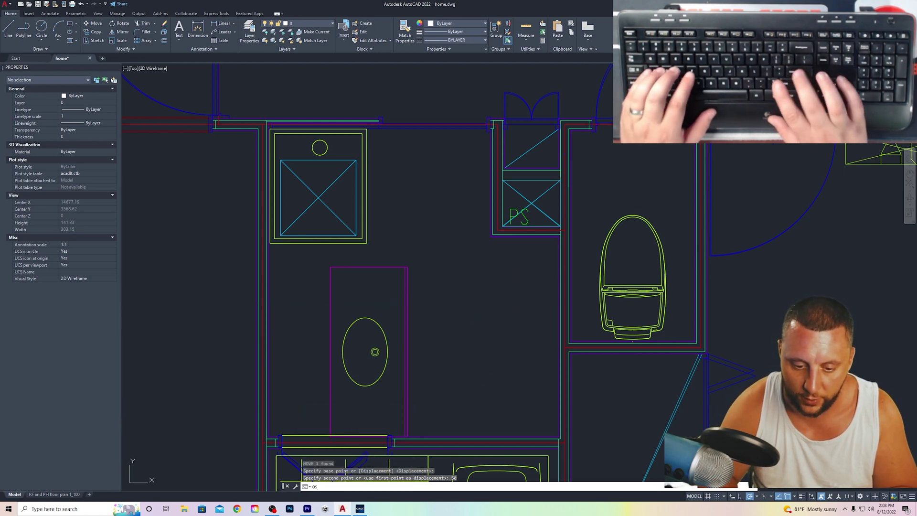
pyautogui.press('Return')
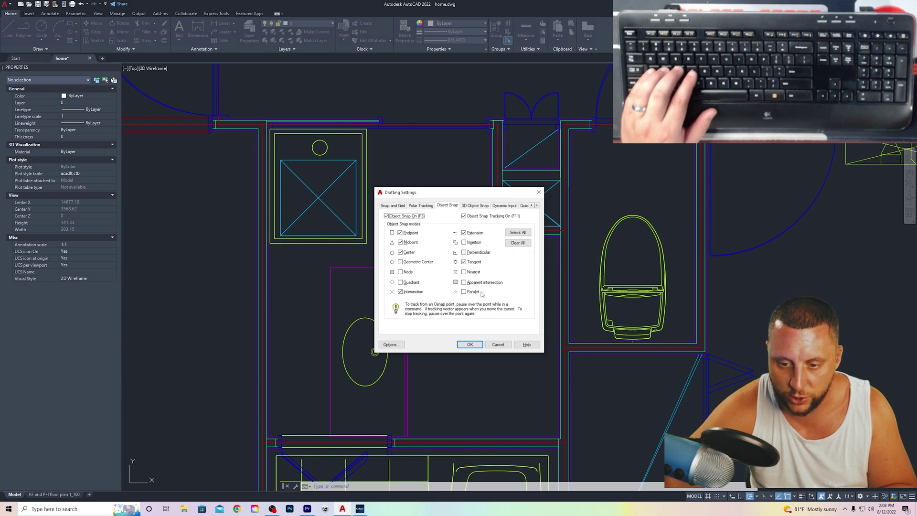
# Accept the Object Snap settings with OK and return to the exam question.
pyautogui.click(469, 345)
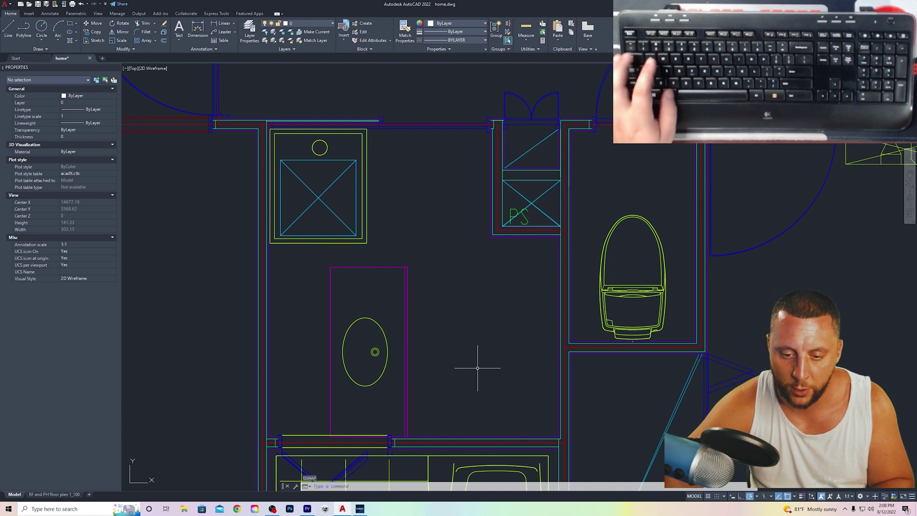
pyautogui.hotkey('alt', 'Tab')
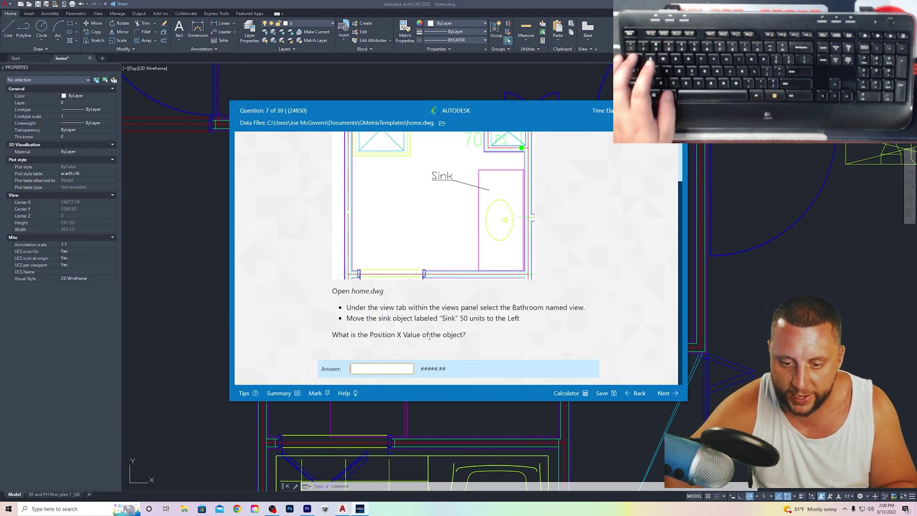
# Copy the sink's Position X value 14640.28 from its Properties.
pyautogui.hotkey('alt', 'Tab')
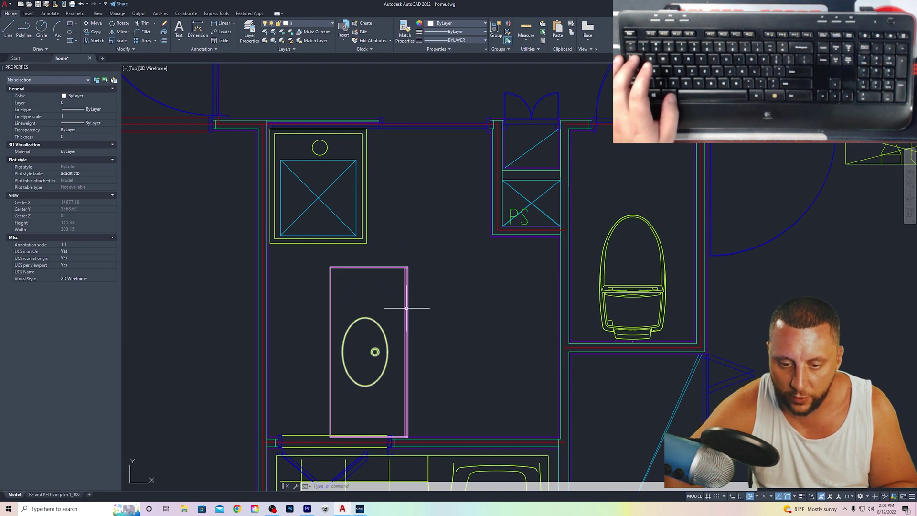
pyautogui.click(405, 310)
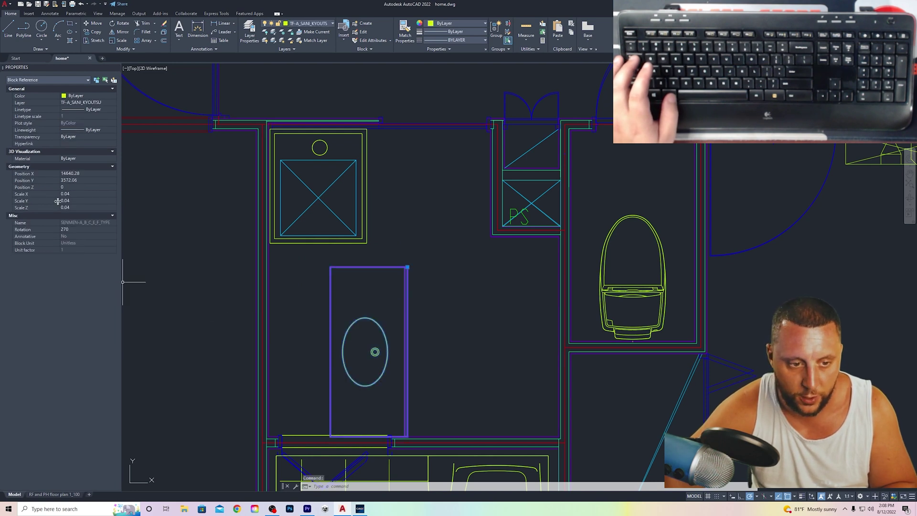
pyautogui.rightClick(312, 288)
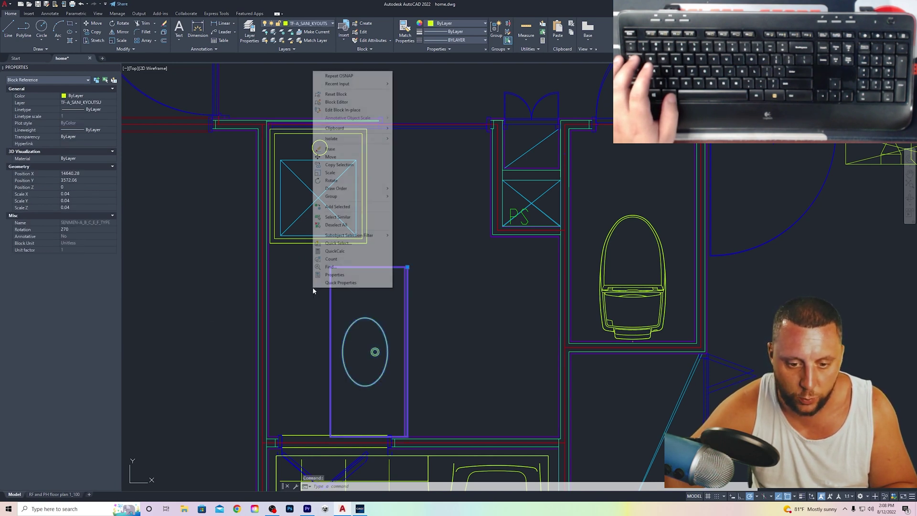
pyautogui.click(334, 275)
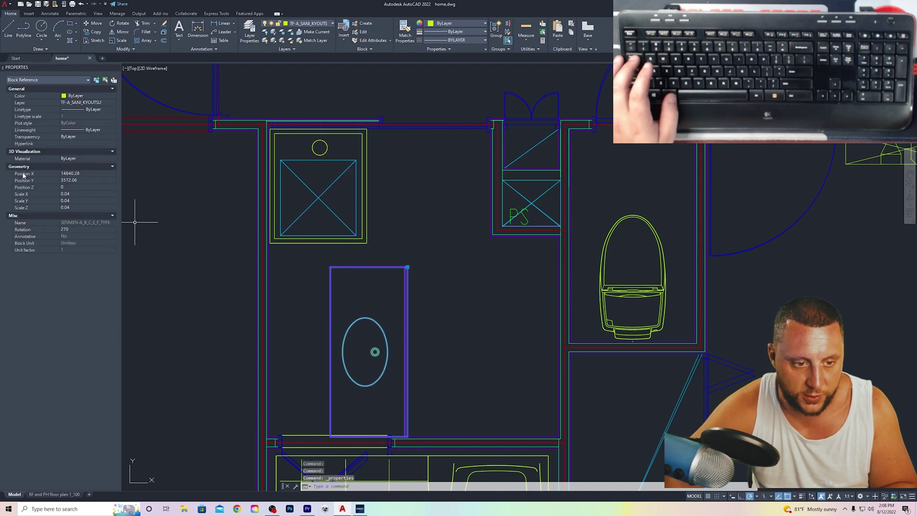
pyautogui.click(68, 175)
pyautogui.hotkey('ctrl', 'c')
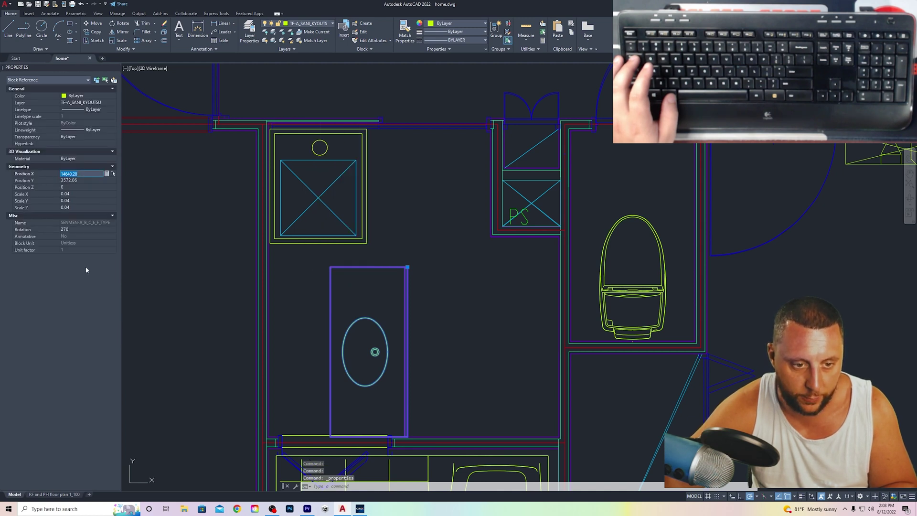
pyautogui.click(85, 175)
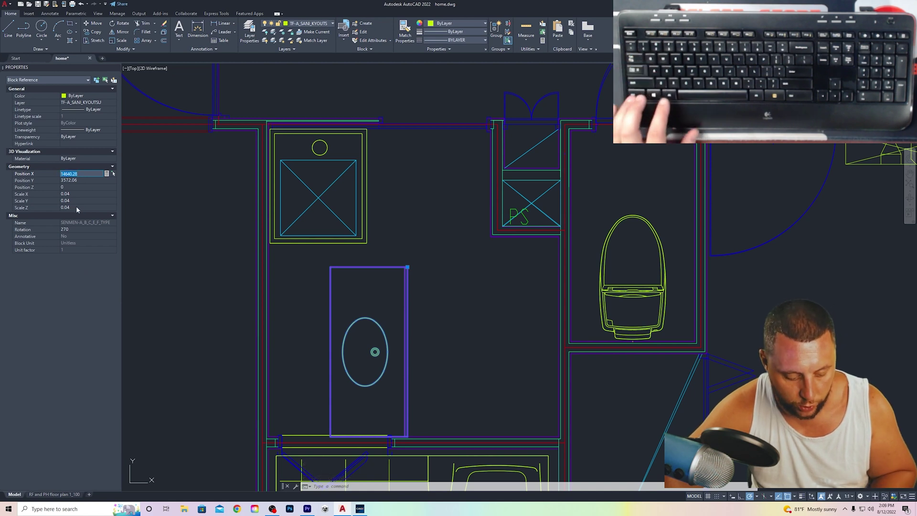
# Paste 14640.28 as the answer, submit it, and continue to question 8.
pyautogui.hotkey('alt', 'Tab')
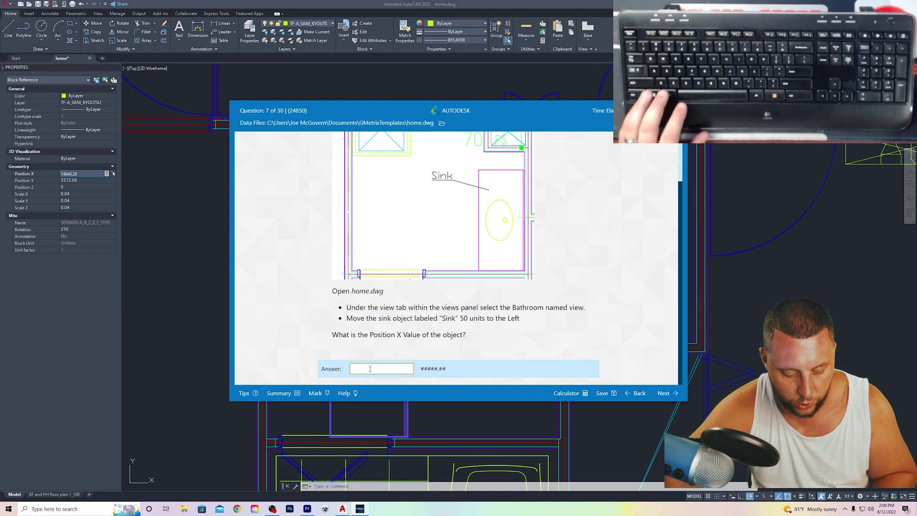
pyautogui.hotkey('ctrl', 'v')
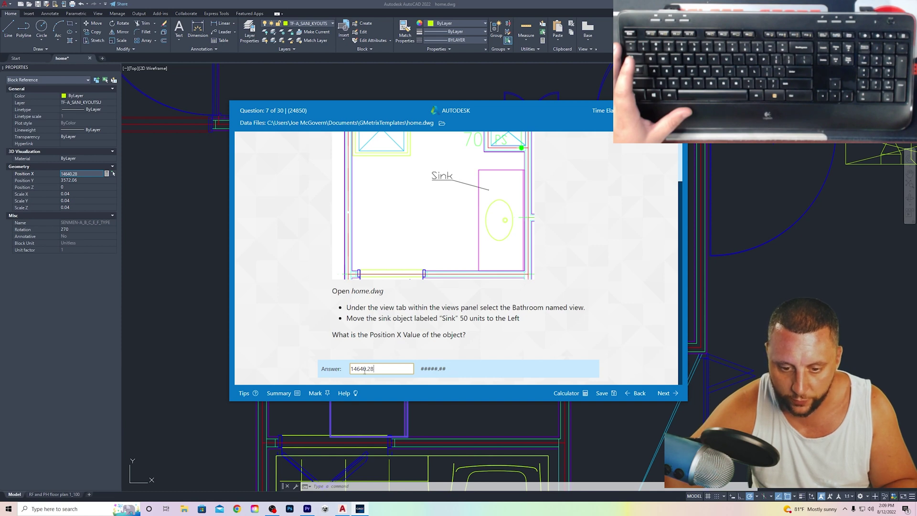
pyautogui.click(665, 393)
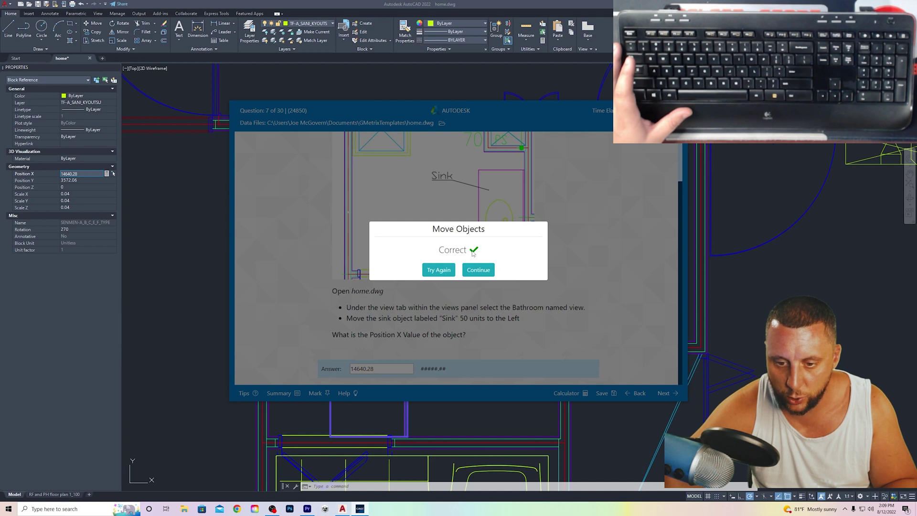
pyautogui.click(477, 270)
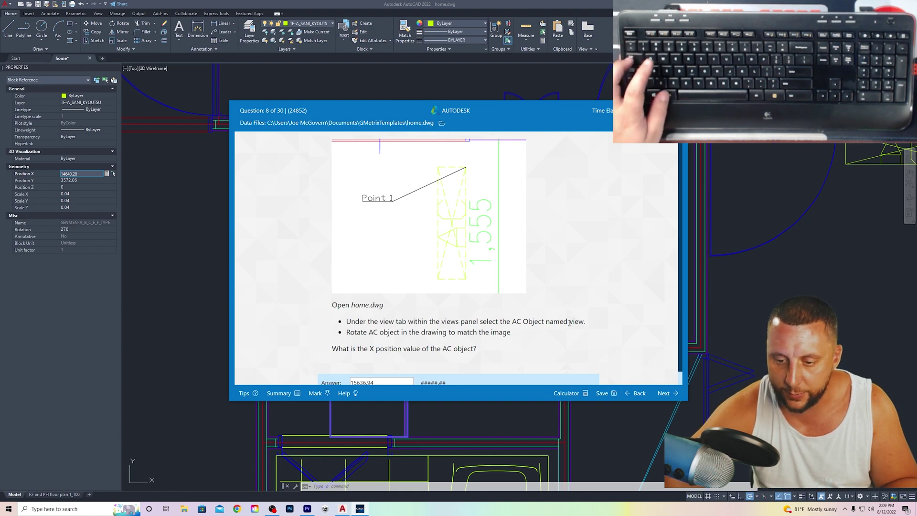
# Restore the AC Object named view and recheck question 8's instructions.
pyautogui.hotkey('alt', 'Tab')
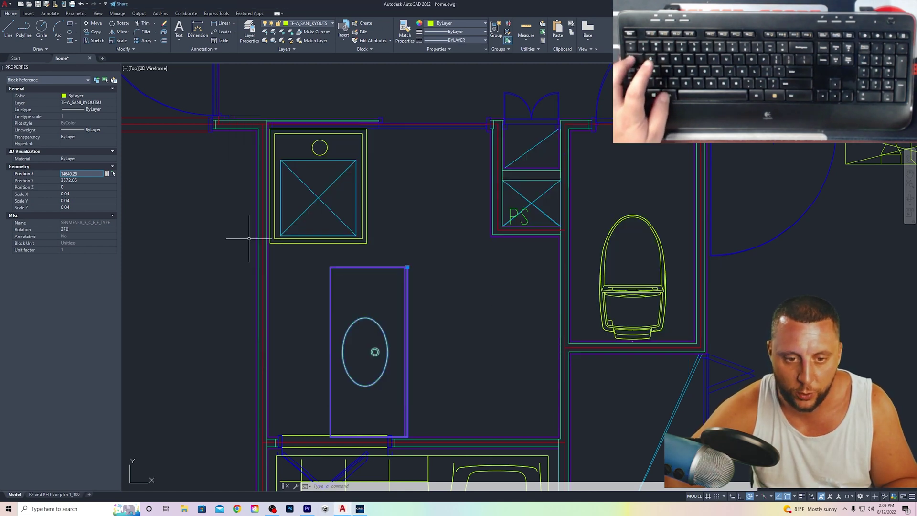
pyautogui.click(98, 13)
pyautogui.click(90, 23)
pyautogui.click(90, 31)
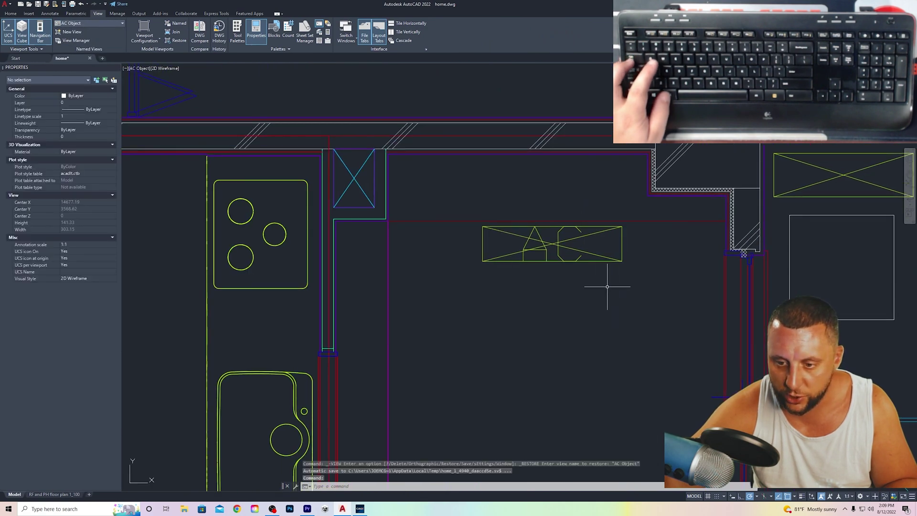
pyautogui.hotkey('alt', 'Tab')
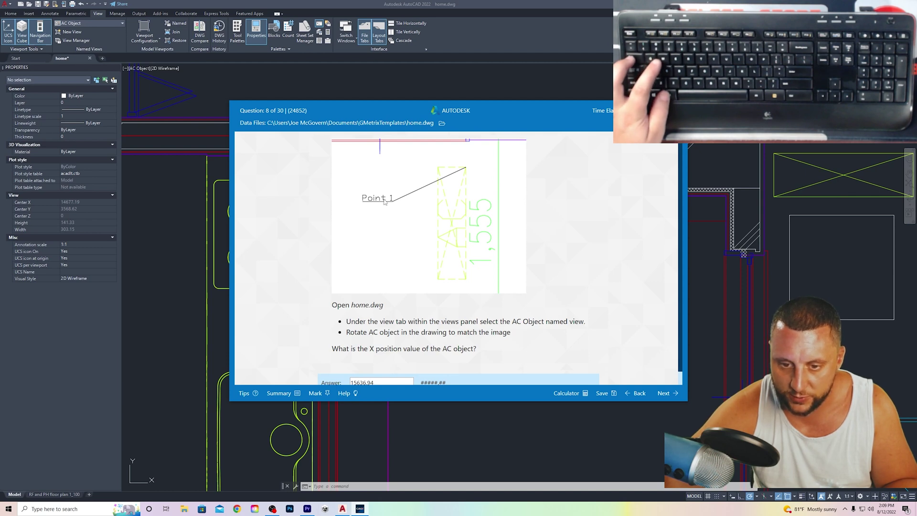
pyautogui.hotkey('alt', 'Tab')
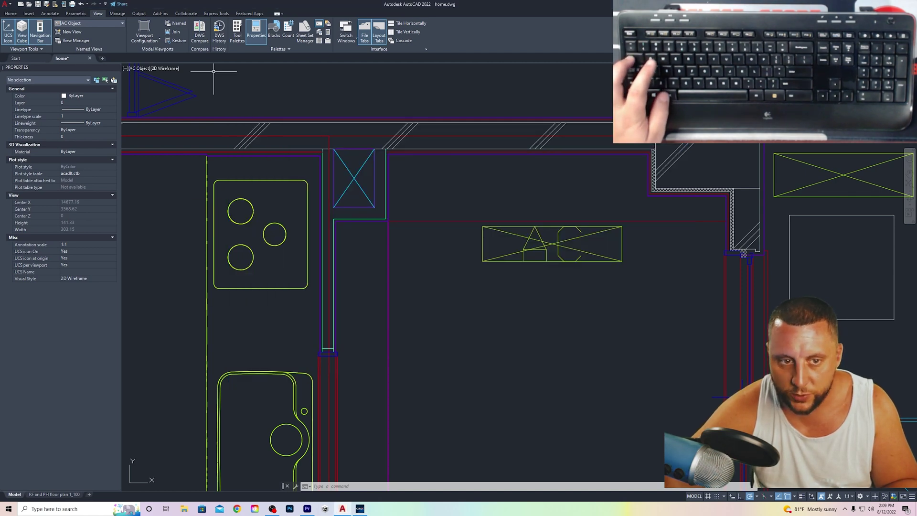
# Draw a temporary circle below the AC unit.
pyautogui.click(11, 13)
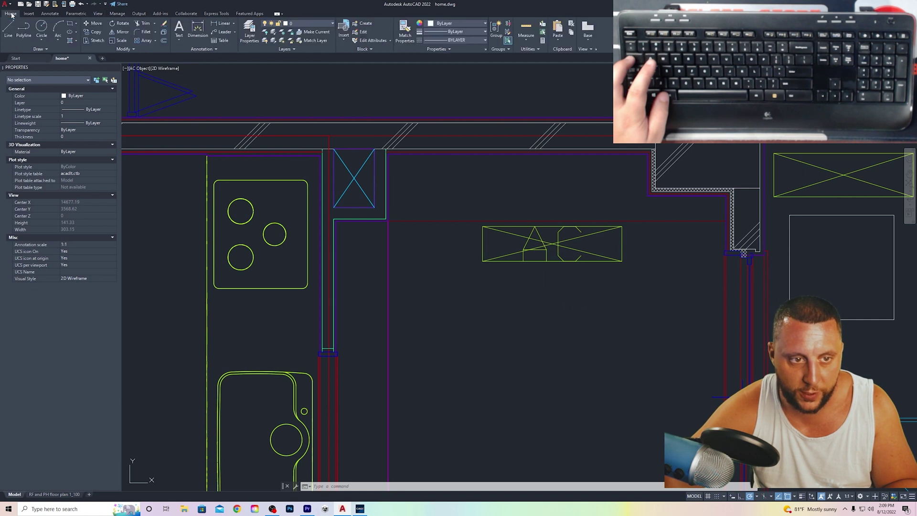
pyautogui.click(45, 27)
pyautogui.click(556, 369)
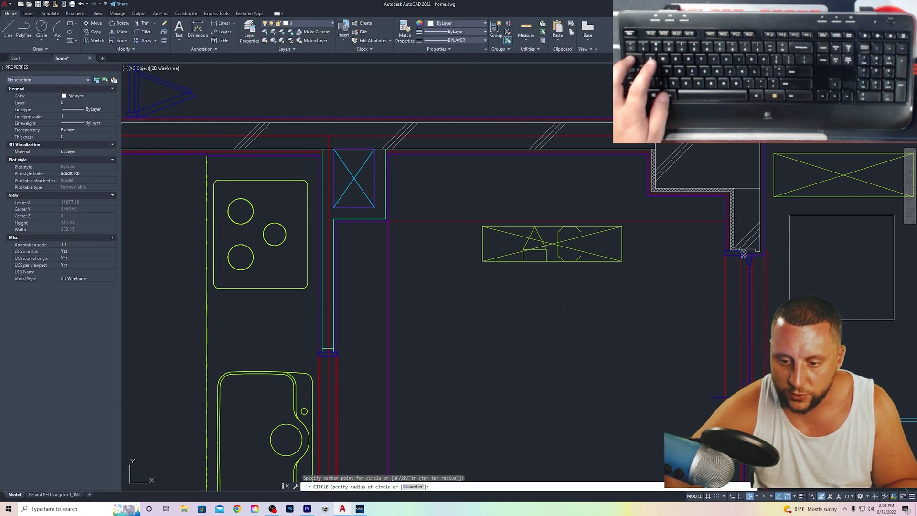
pyautogui.click(568, 401)
# Draw horizontal construction lines out from the circle's centre.
pyautogui.click(8, 29)
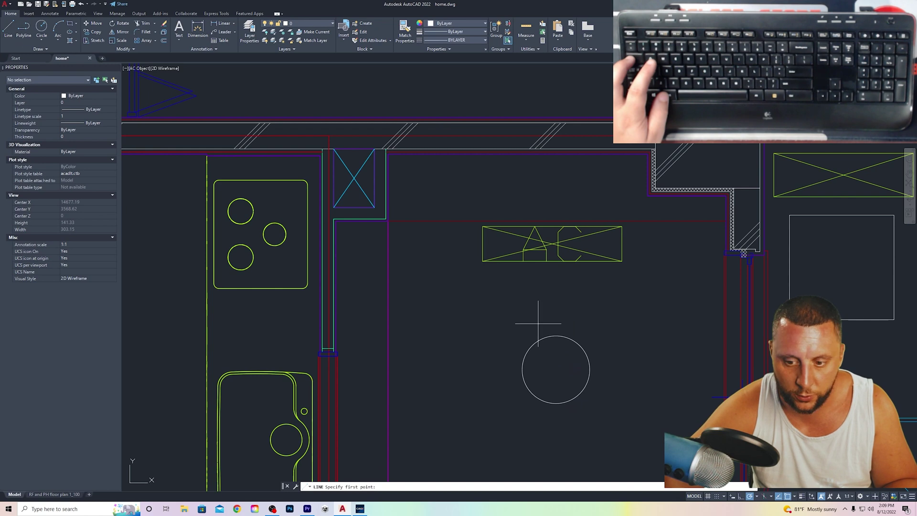
pyautogui.click(556, 369)
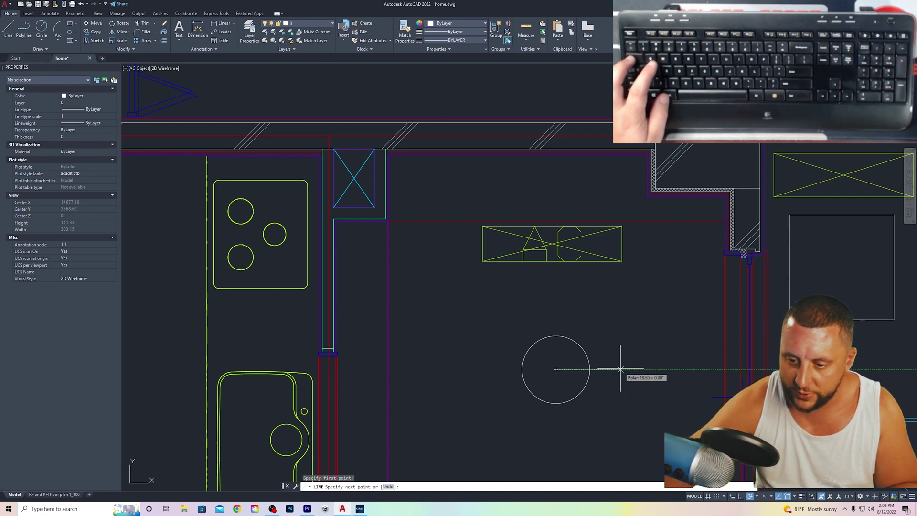
pyautogui.click(621, 369)
pyautogui.press('space')
pyautogui.press('space')
pyautogui.click(556, 369)
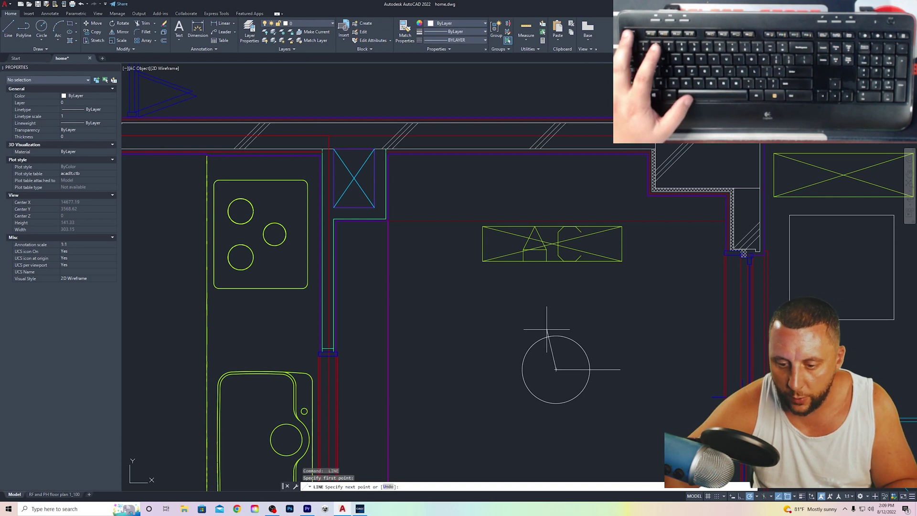
pyautogui.press('space')
pyautogui.press('space')
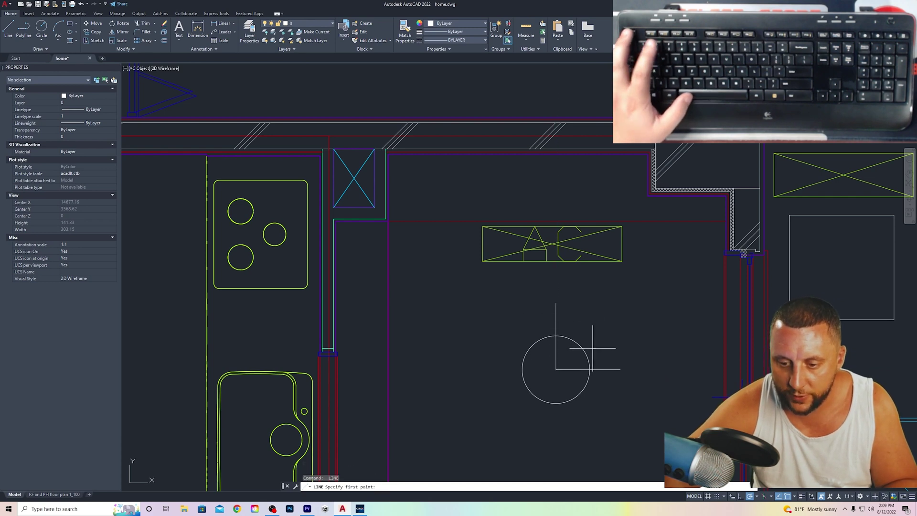
pyautogui.click(555, 369)
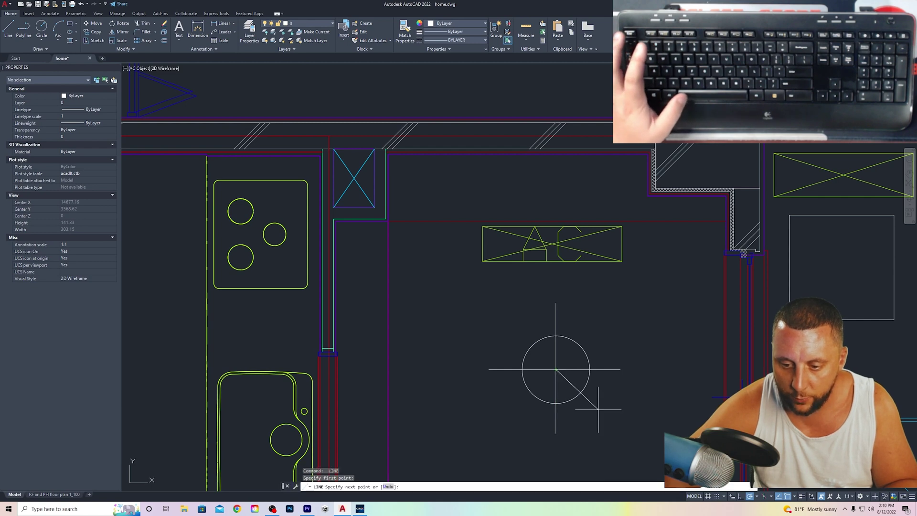
pyautogui.click(670, 369)
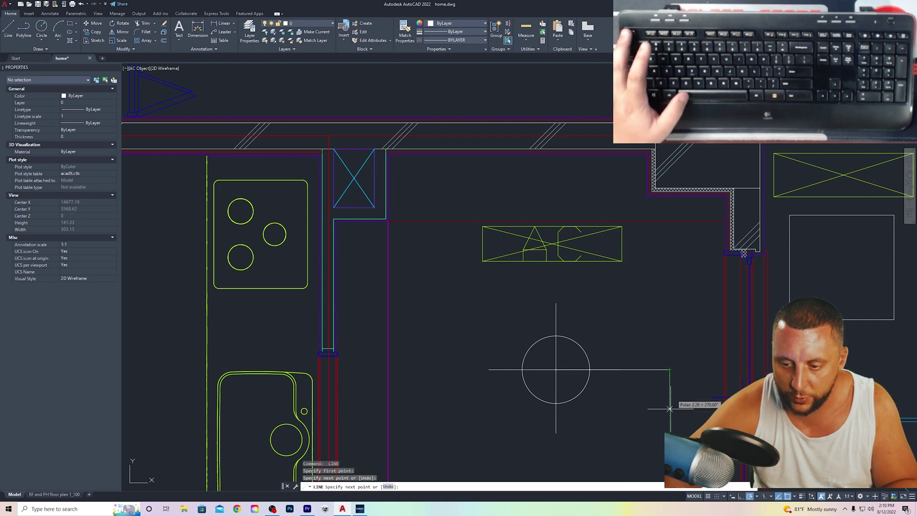
pyautogui.press('Escape')
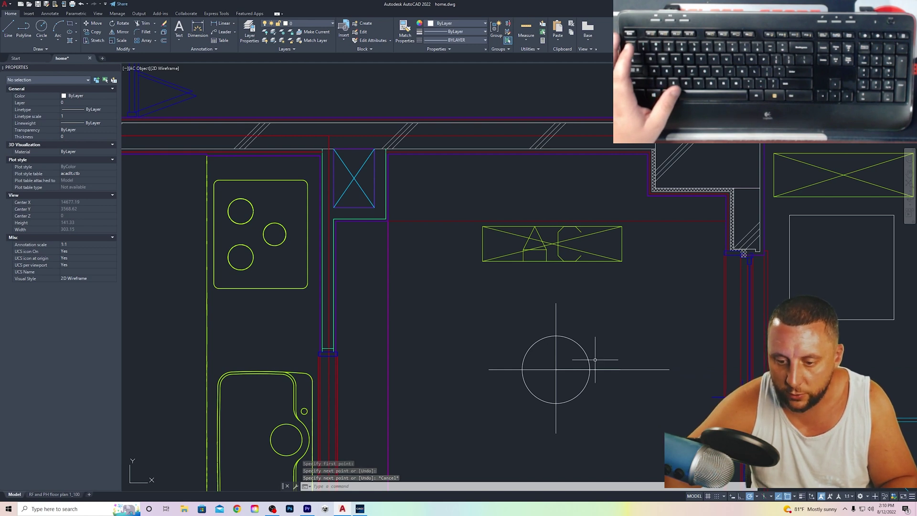
# Crossing-select and delete the circle and construction lines, then select the AC object.
pyautogui.click(621, 407)
pyautogui.click(491, 327)
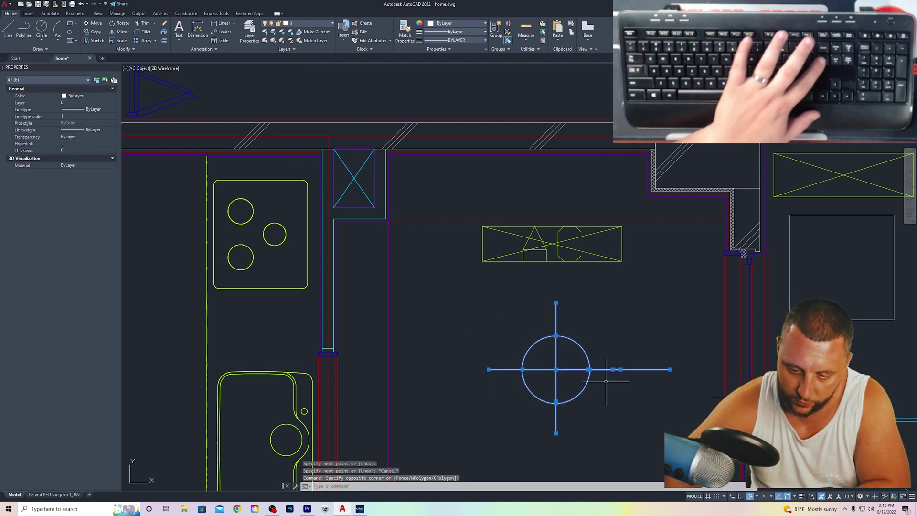
pyautogui.press('Delete')
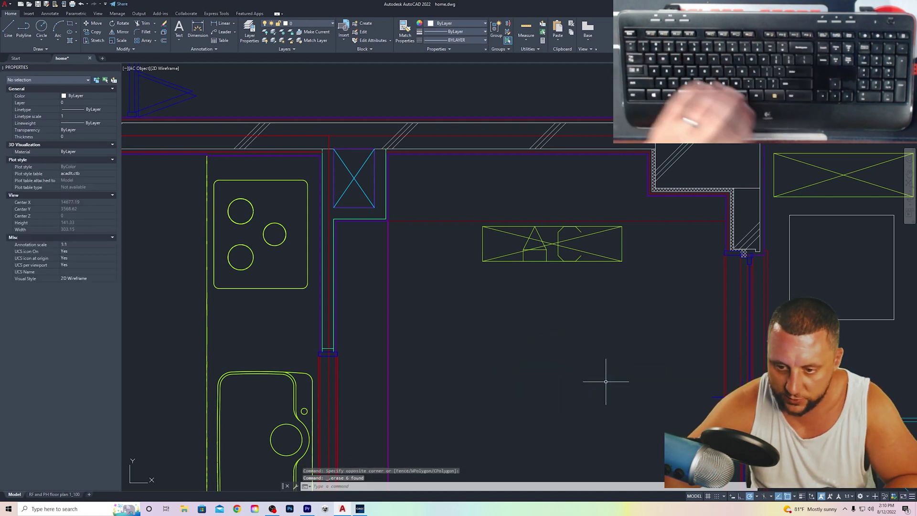
pyautogui.click(593, 261)
# ROTATE the AC block 90 degrees about its lower-right endpoint, then return to the question.
pyautogui.write('rotate')
pyautogui.press('Return')
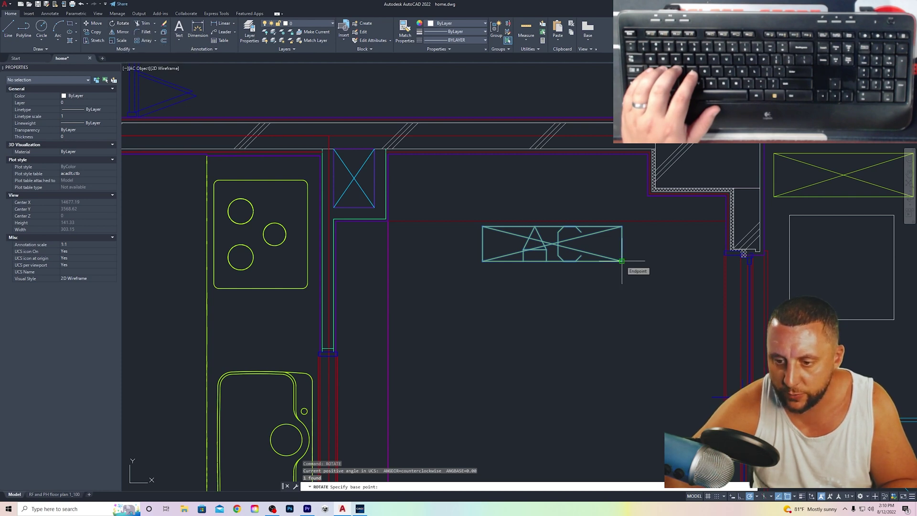
pyautogui.click(621, 260)
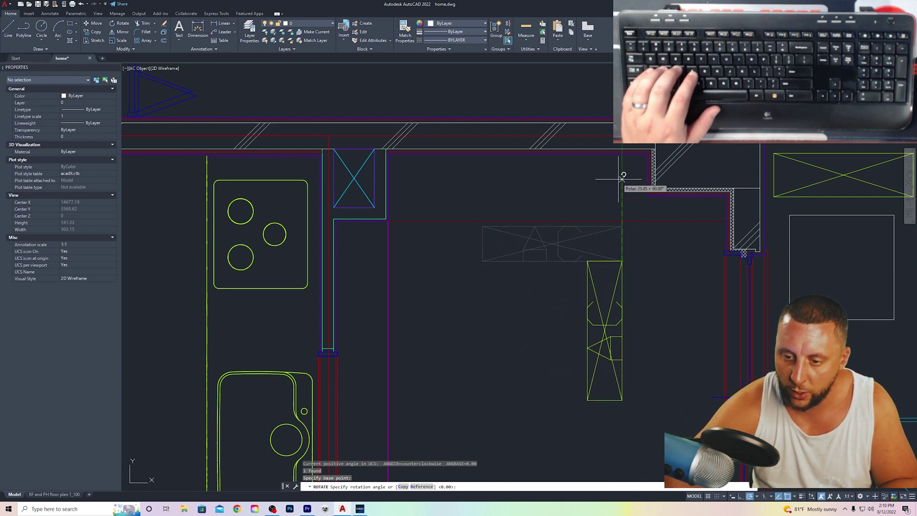
pyautogui.write('90')
pyautogui.press('Return')
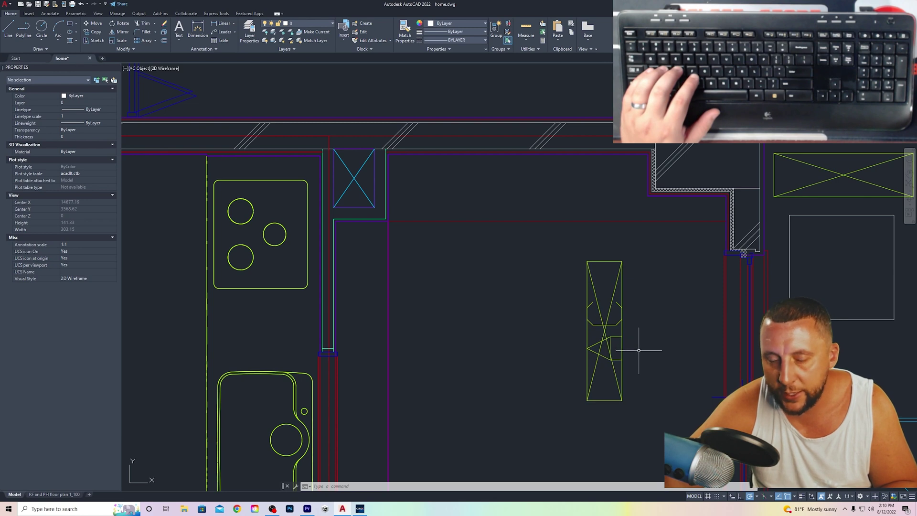
pyautogui.hotkey('alt', 'Tab')
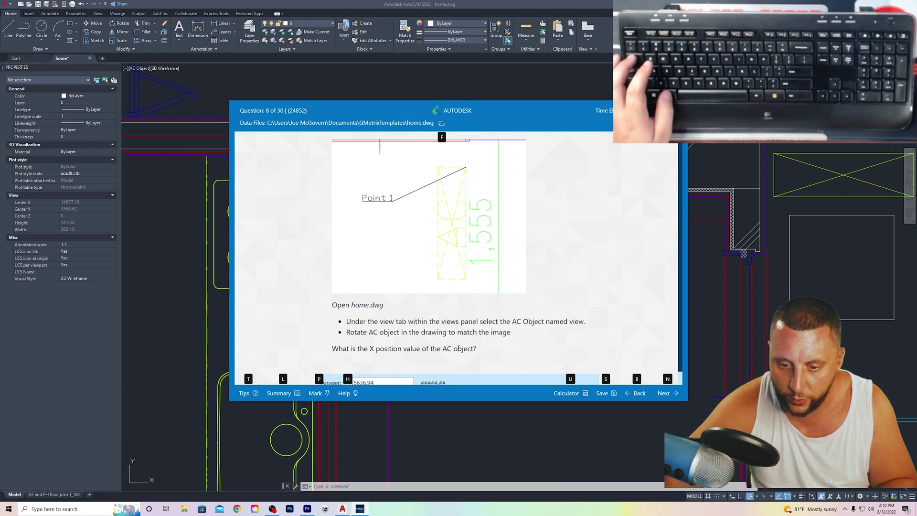
# Check the AC block's Position X value (15636.94) in the Properties palette.
pyautogui.hotkey('alt', 'Tab')
pyautogui.click(597, 261)
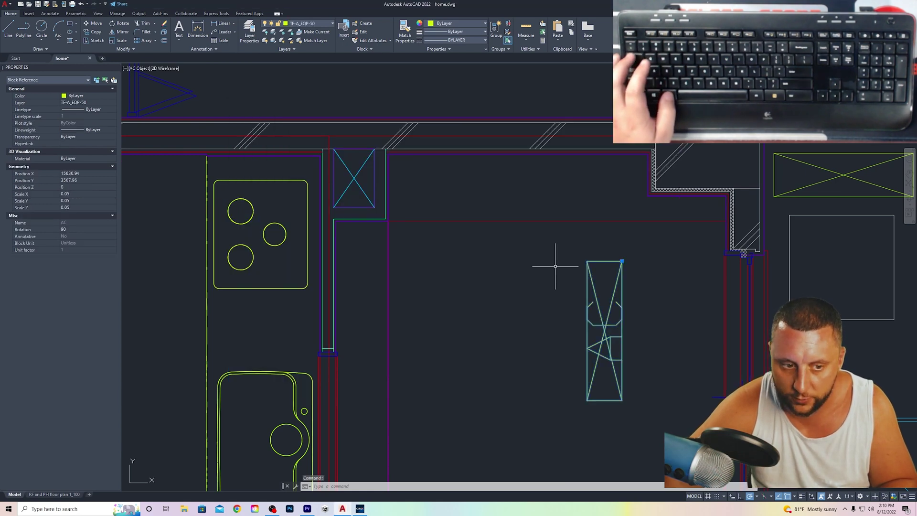
pyautogui.click(68, 173)
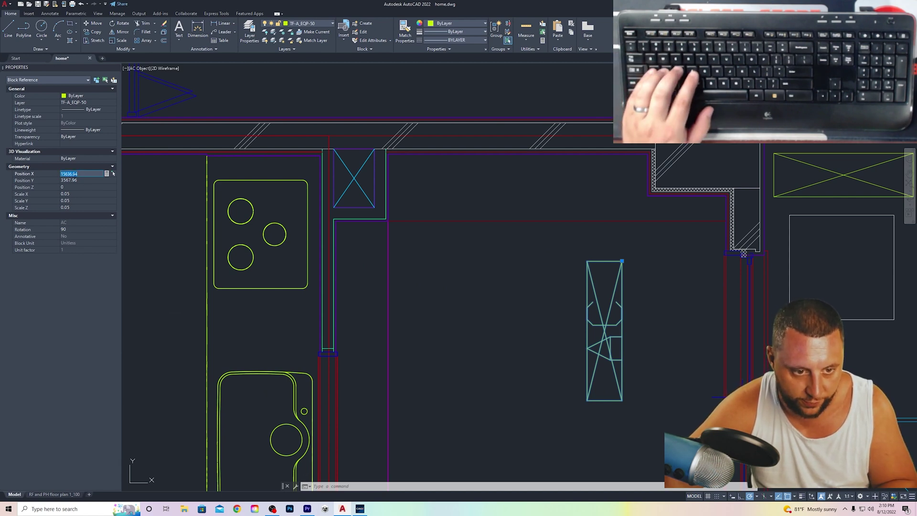
# Submit 15636.94 as the answer for grading and continue to question 9.
pyautogui.hotkey('alt', 'Tab')
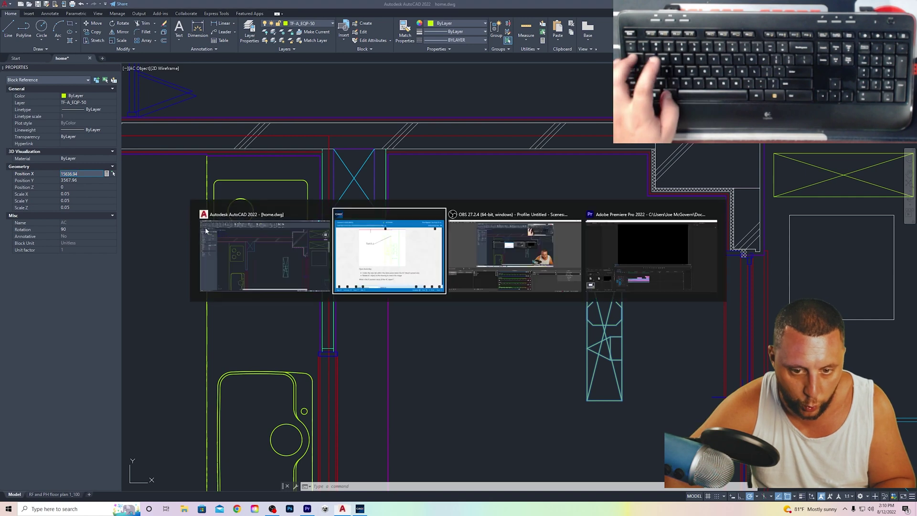
pyautogui.scroll(-1, 432, 348)
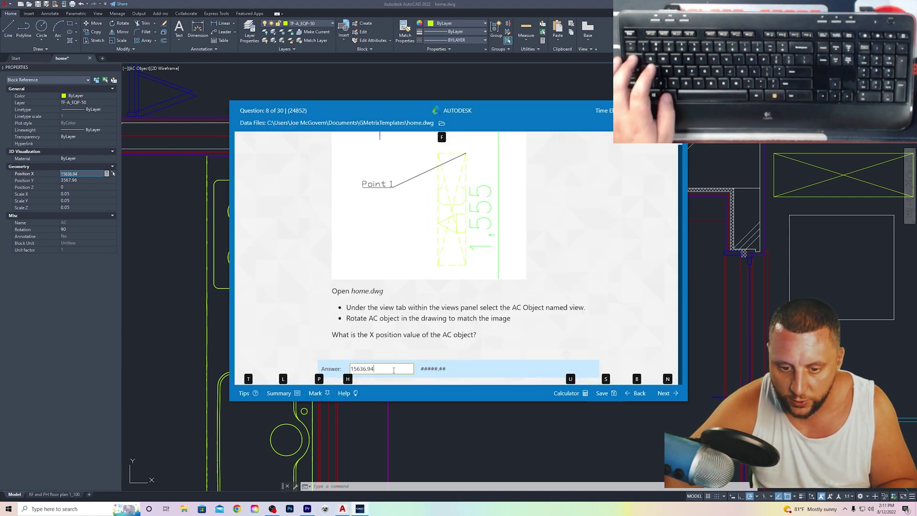
pyautogui.click(664, 392)
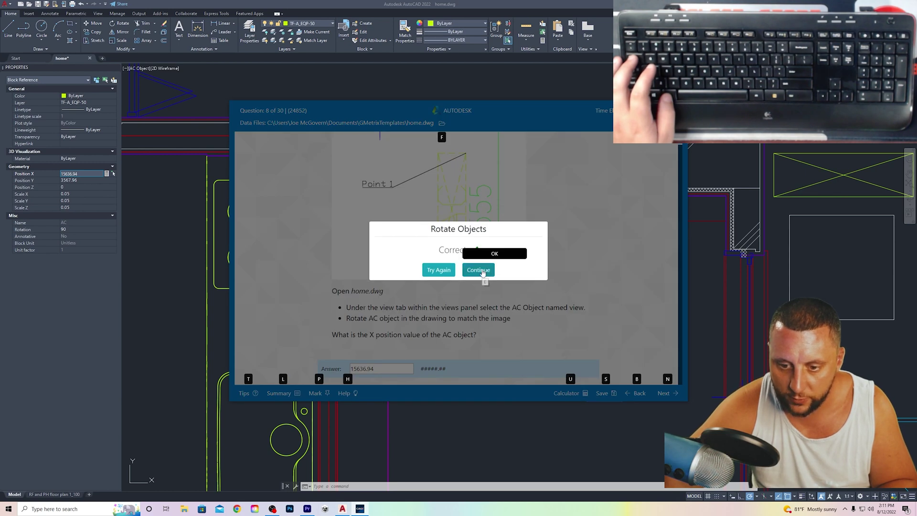
pyautogui.click(483, 272)
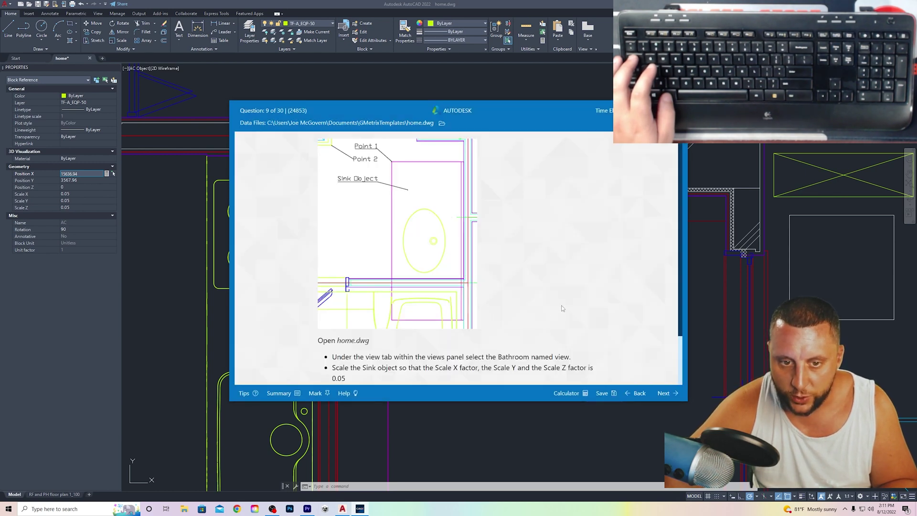
# Restore the Bathroom named view from the View tab's Named Views list.
pyautogui.scroll(-3, 561, 305)
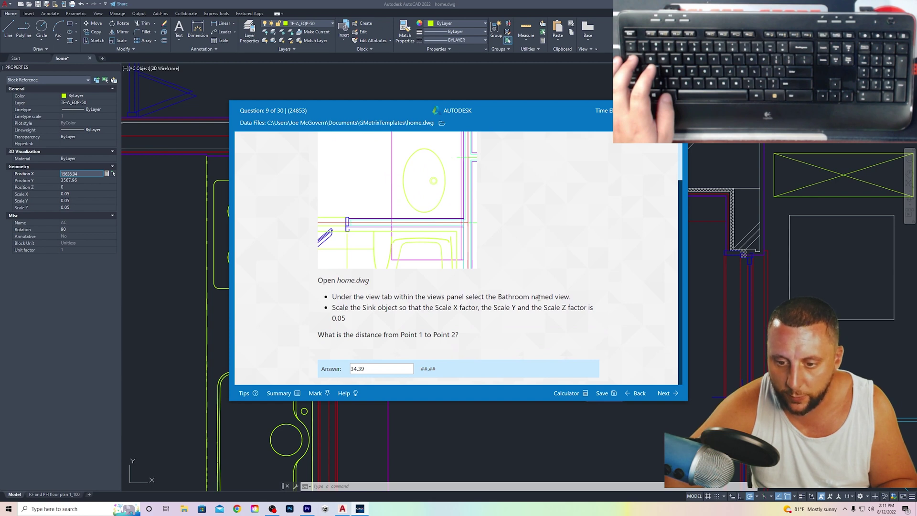
pyautogui.hotkey('alt', 'Tab')
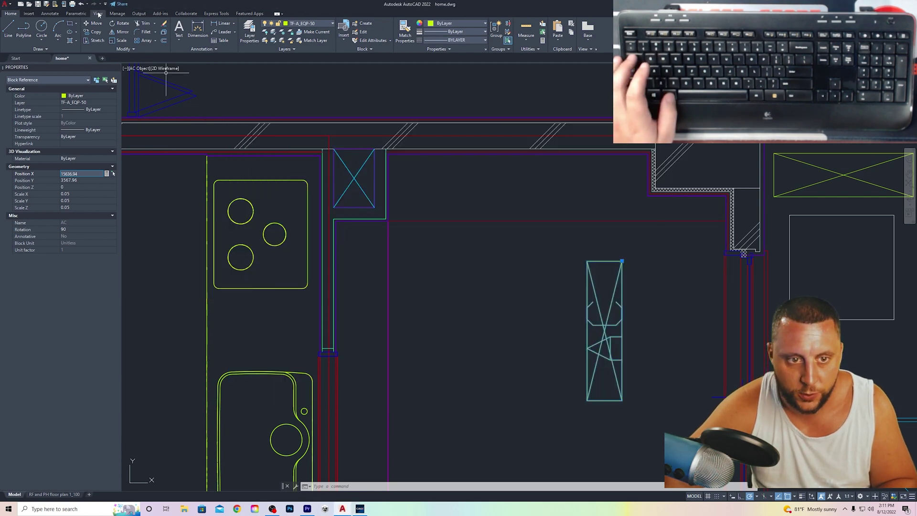
pyautogui.click(99, 14)
pyautogui.click(88, 23)
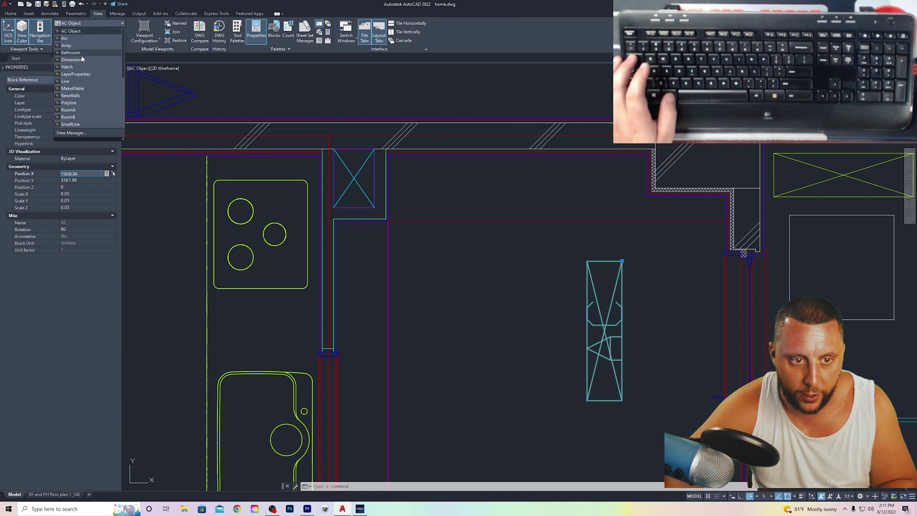
pyautogui.click(72, 52)
# Move the sink block 50 units to the right with the M command.
pyautogui.click(656, 391)
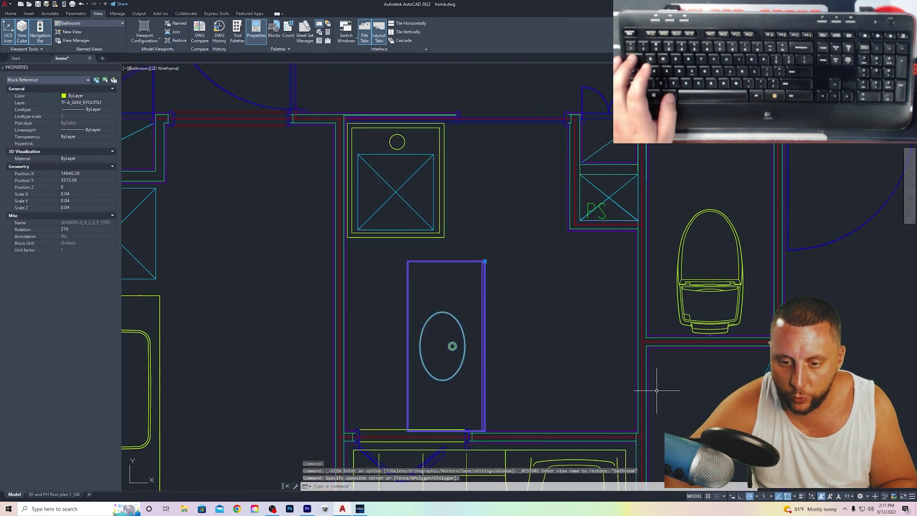
pyautogui.write('m')
pyautogui.press('Return')
pyautogui.click(540, 313)
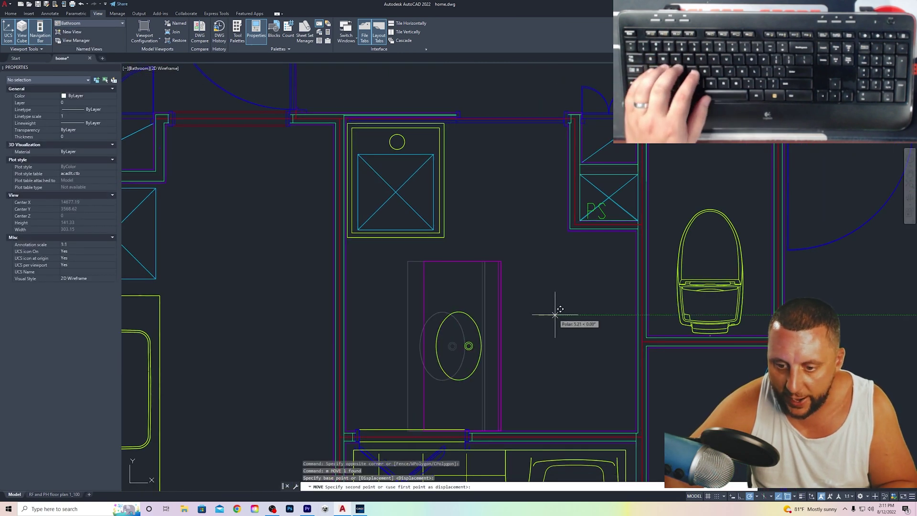
pyautogui.write('50')
pyautogui.press('Return')
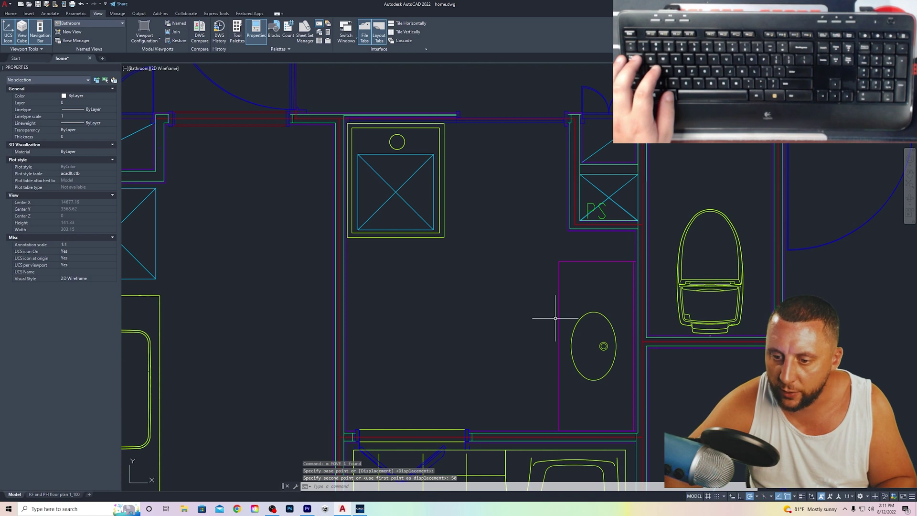
pyautogui.hotkey('alt', 'Tab')
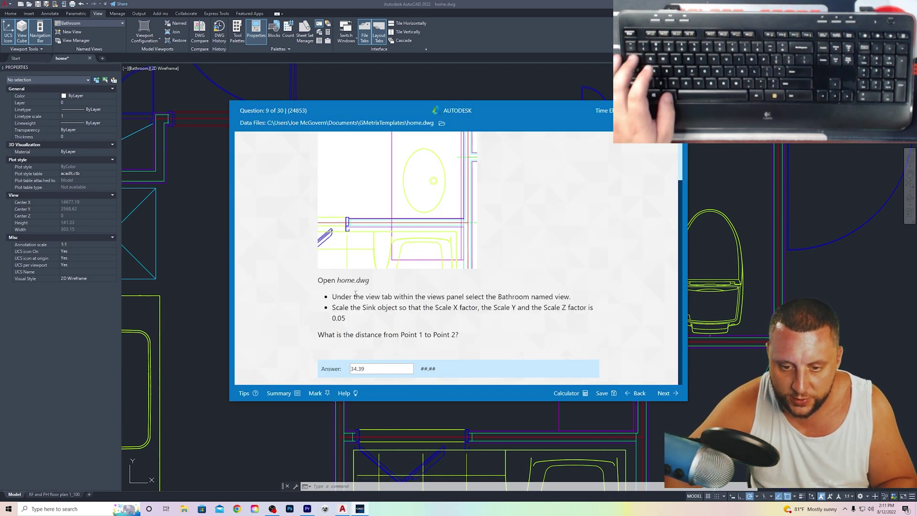
# Trial-scale the sink block by 1/2 from its corner, then undo it.
pyautogui.moveTo(345, 304); pyautogui.dragTo(454, 313)
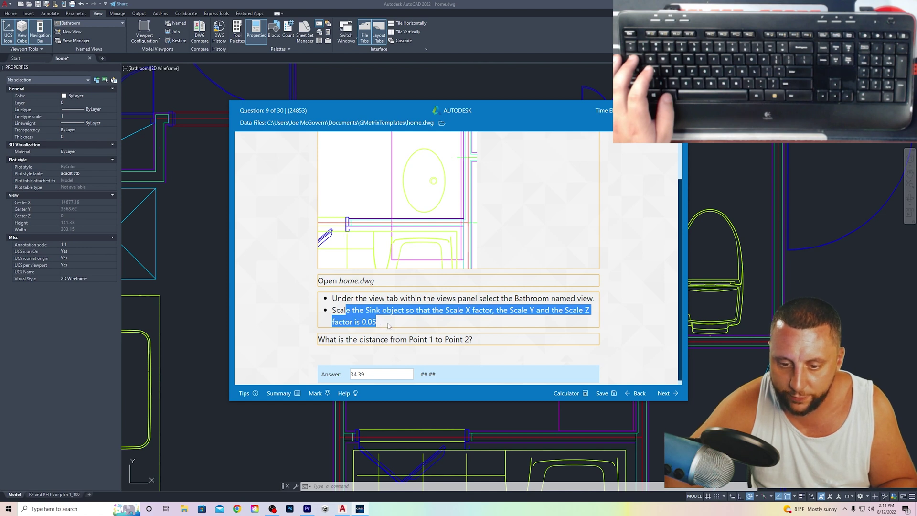
pyautogui.hotkey('alt', 'Tab')
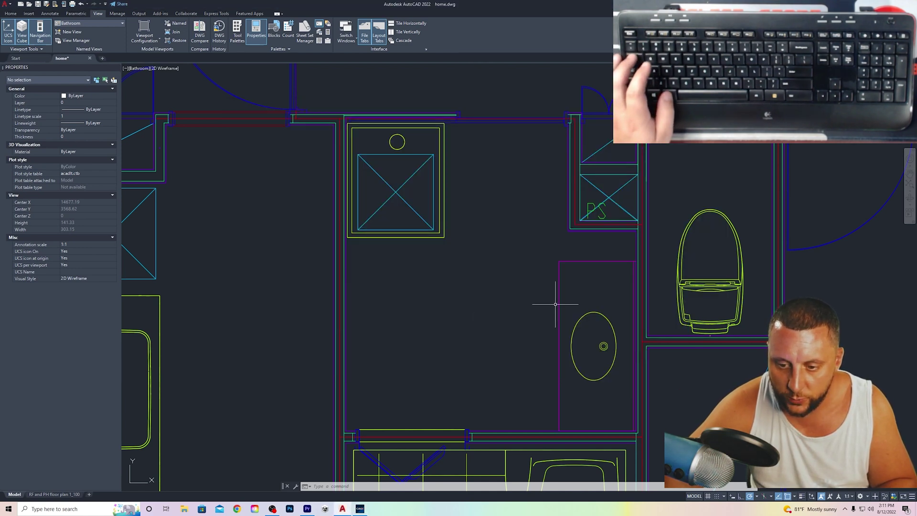
pyautogui.click(559, 301)
pyautogui.write('sc')
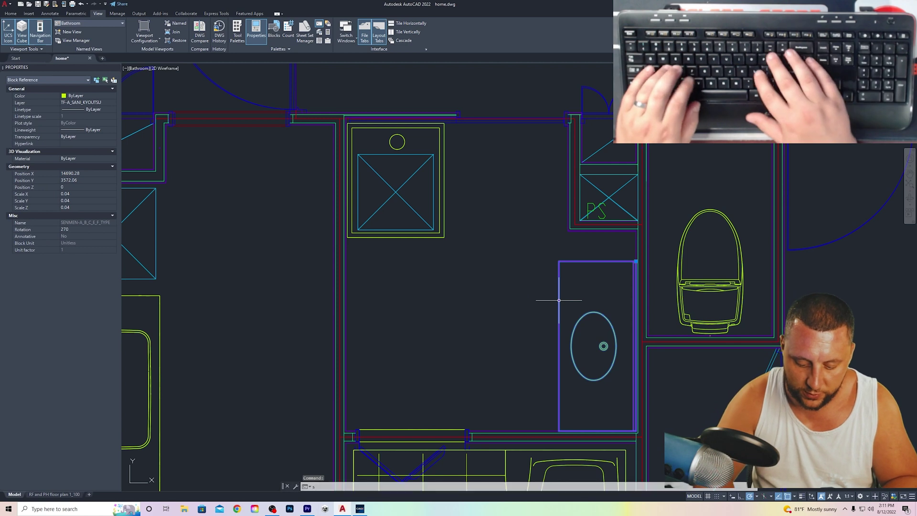
pyautogui.press('Return')
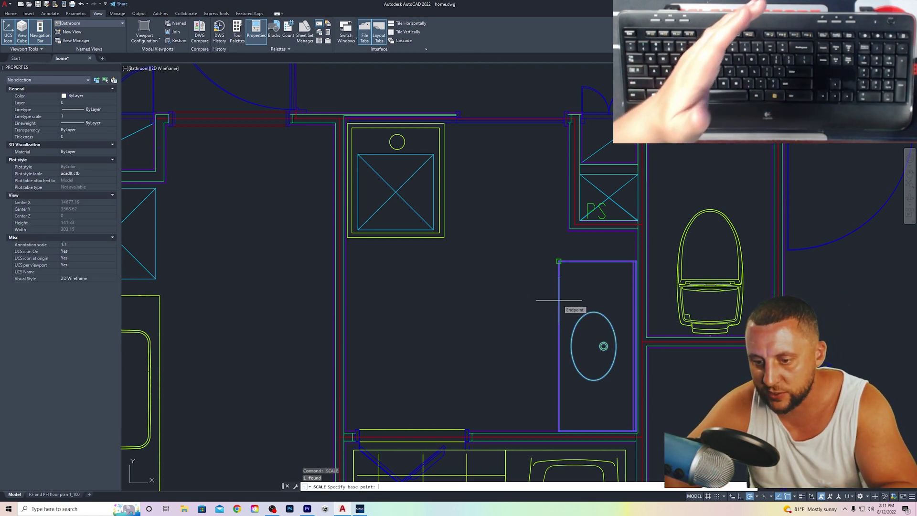
pyautogui.click(559, 261)
pyautogui.write('1/')
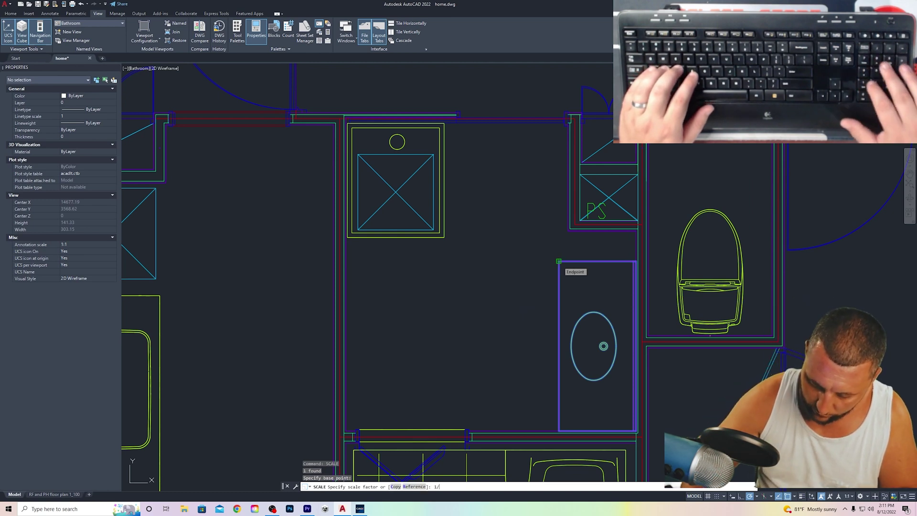
pyautogui.write('2')
pyautogui.press('Return')
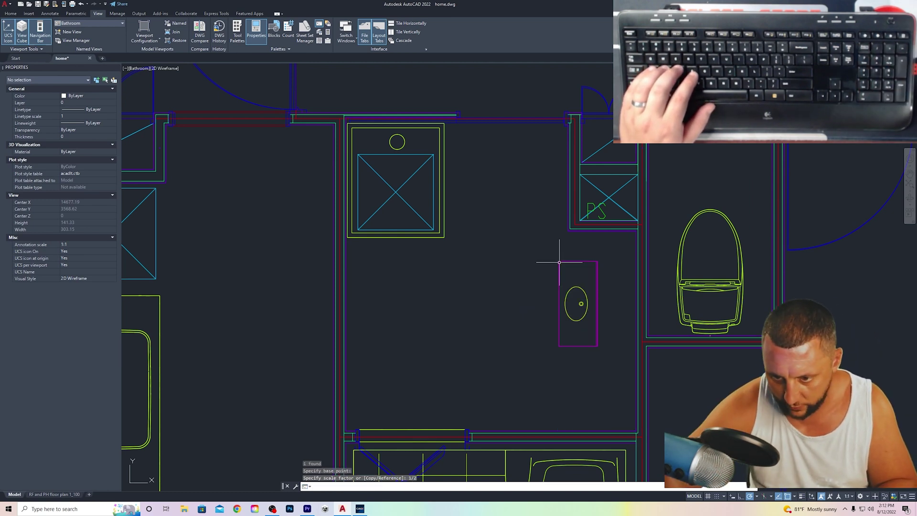
pyautogui.hotkey('ctrl', 'z')
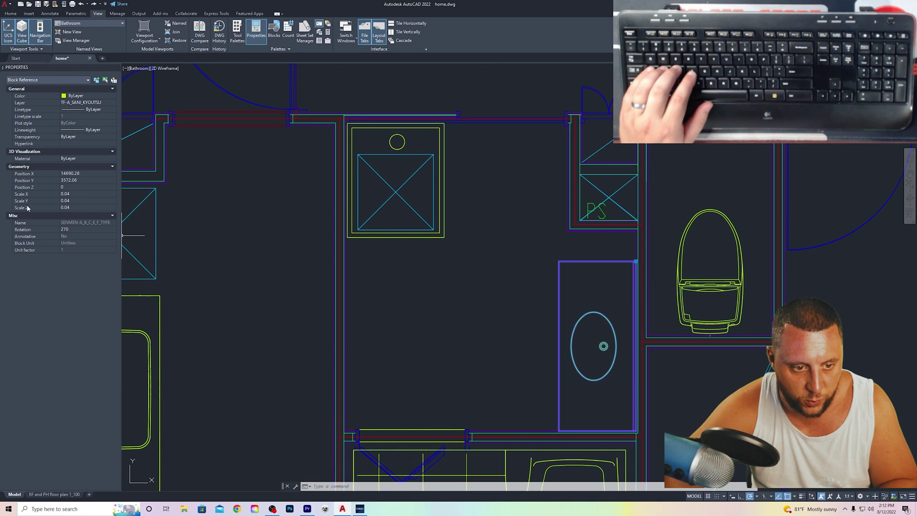
# Enter 0.05 for the sink block's Scale X, Scale Y and Scale Z in Properties.
pyautogui.click(75, 196)
pyautogui.write('0.05')
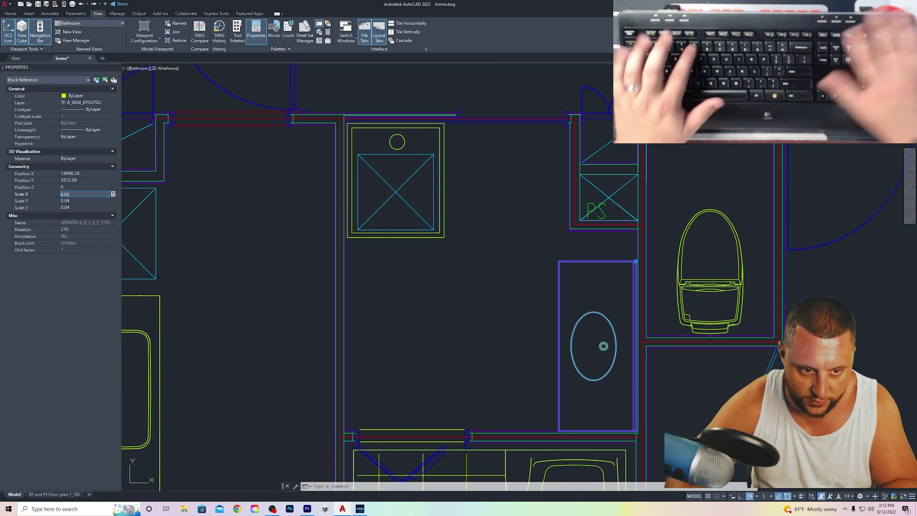
pyautogui.click(76, 201)
pyautogui.write('0.05')
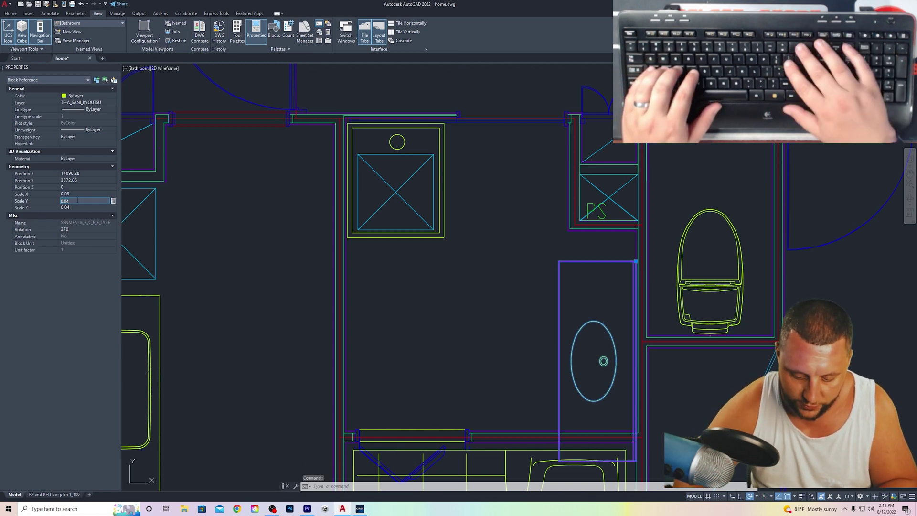
pyautogui.click(76, 208)
pyautogui.write('0.05')
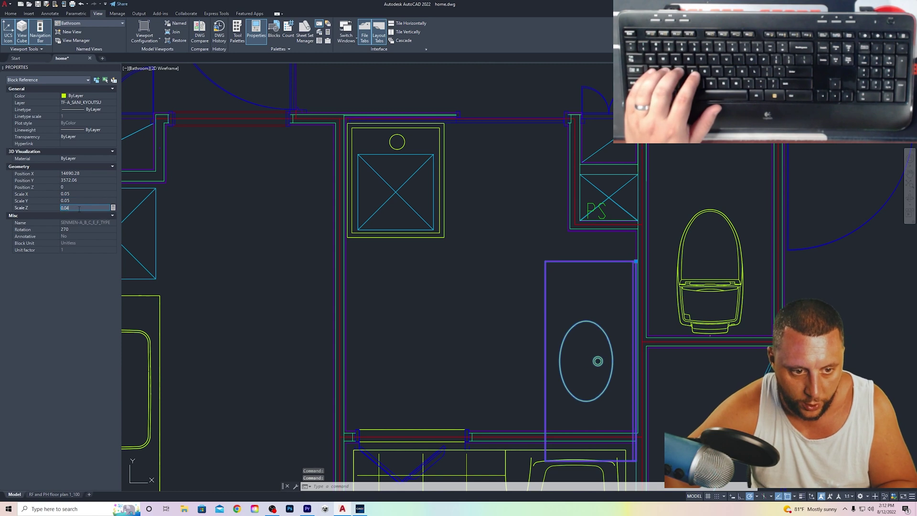
pyautogui.press('Return')
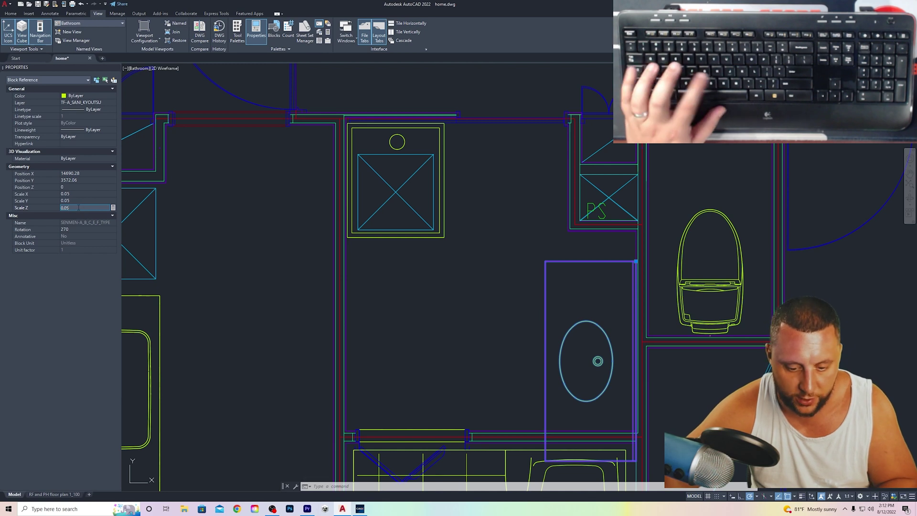
pyautogui.press('Escape')
pyautogui.press('Escape')
# Place an aligned dimension from Point 1 to Point 2 below them, reading 34.4.
pyautogui.hotkey('alt', 'Tab')
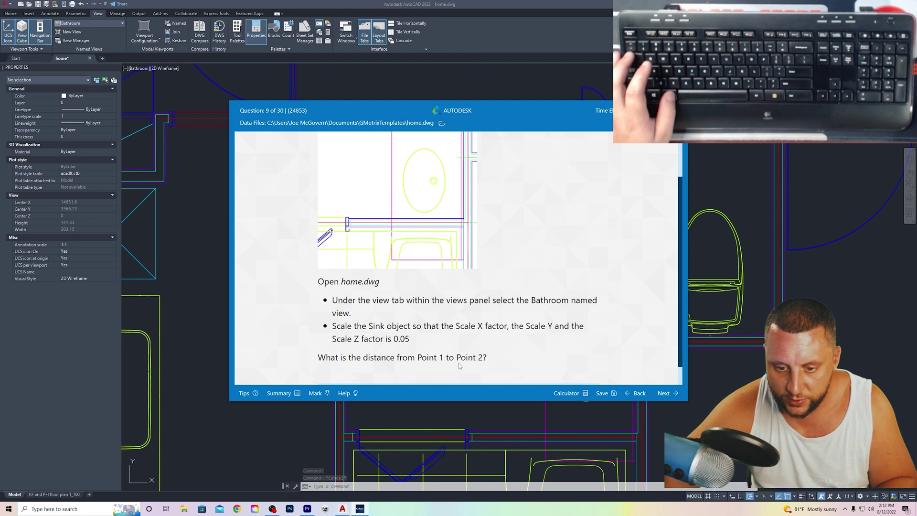
pyautogui.scroll(2, 474, 338)
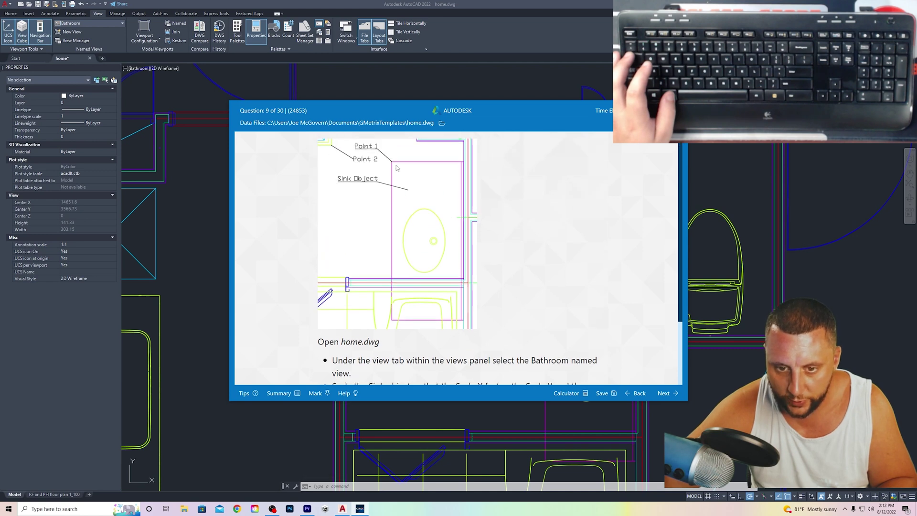
pyautogui.hotkey('alt', 'Tab')
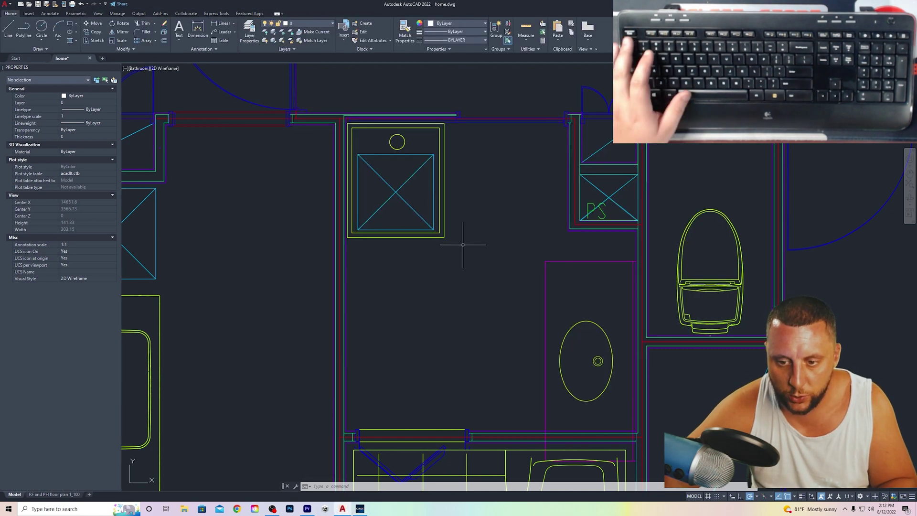
pyautogui.click(234, 23)
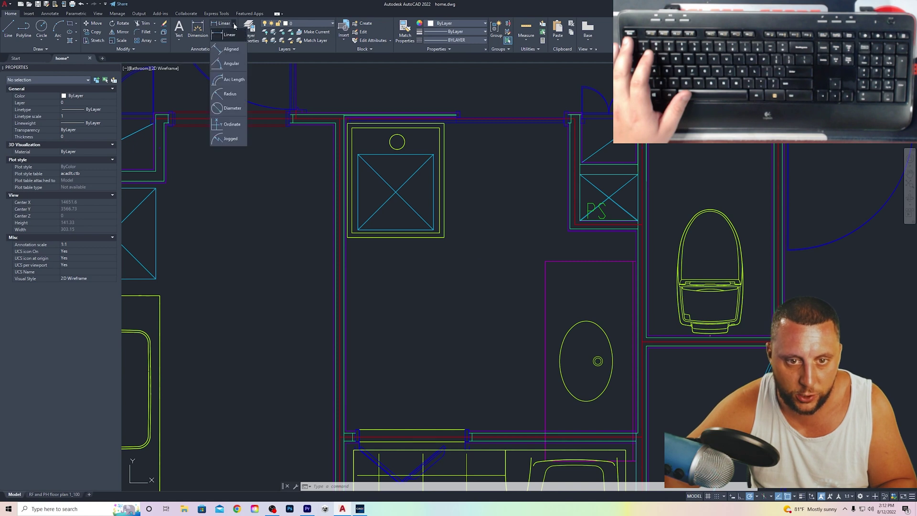
pyautogui.click(233, 50)
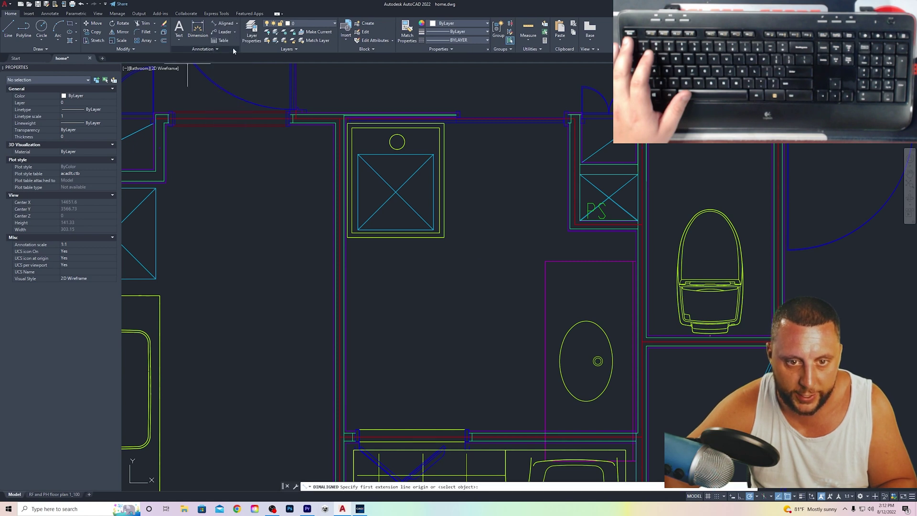
pyautogui.click(445, 237)
pyautogui.click(545, 262)
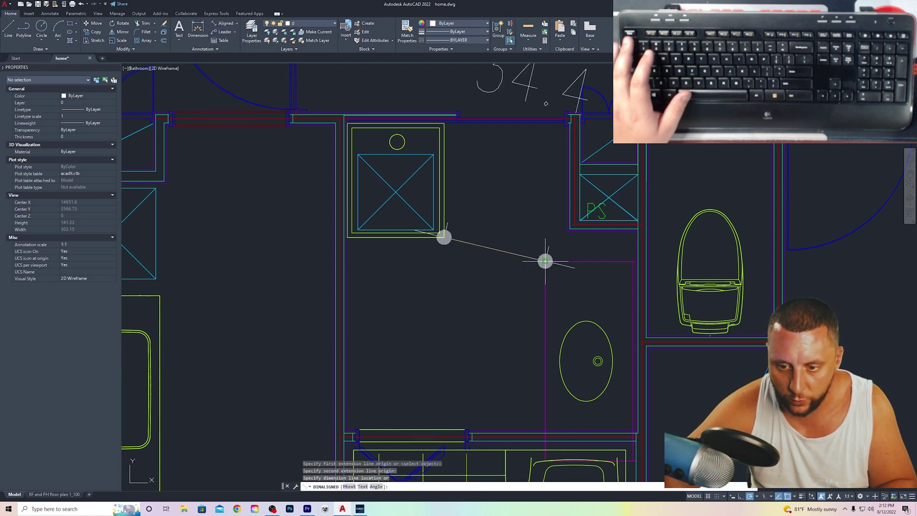
pyautogui.click(481, 352)
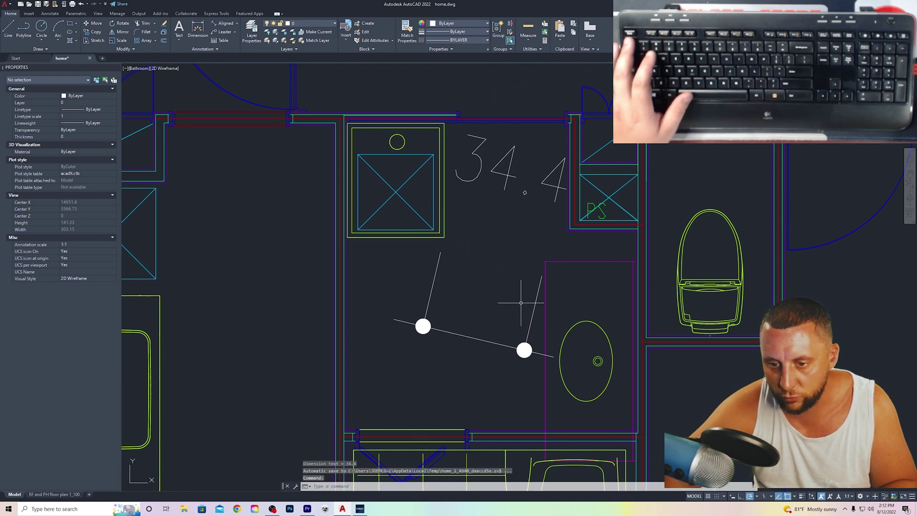
pyautogui.hotkey('alt', 'Tab')
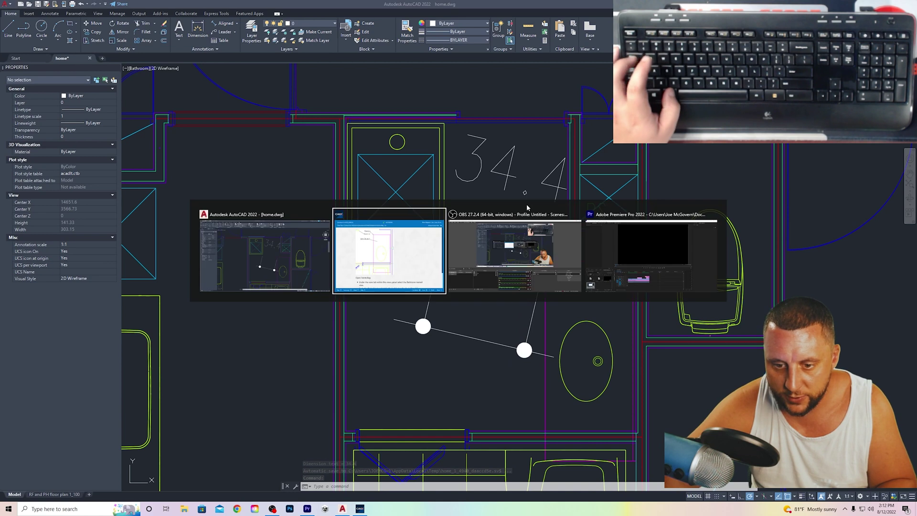
pyautogui.scroll(-3, 455, 321)
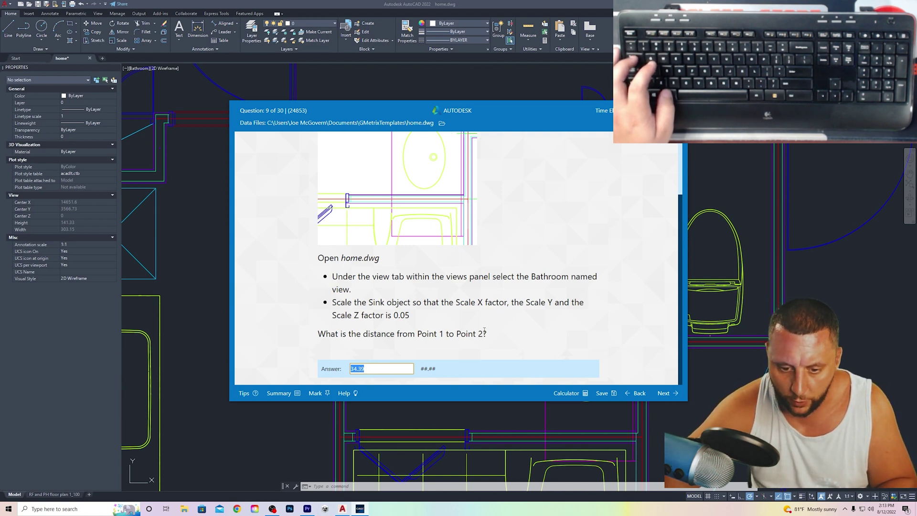
pyautogui.hotkey('alt', 'Tab')
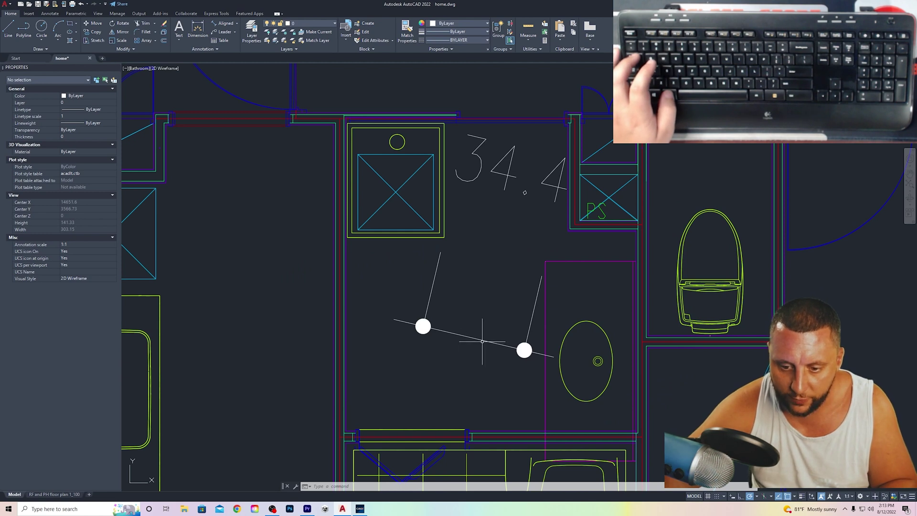
pyautogui.click(482, 342)
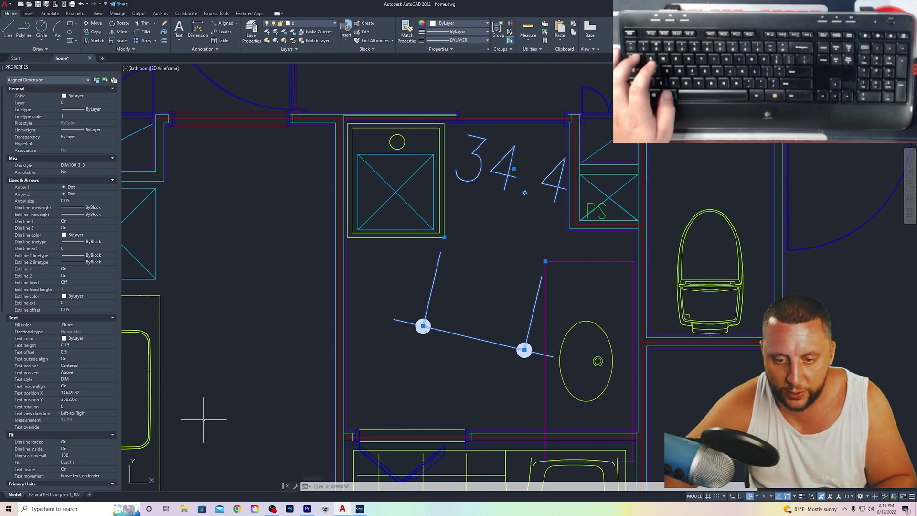
pyautogui.press('Escape')
pyautogui.press('Escape')
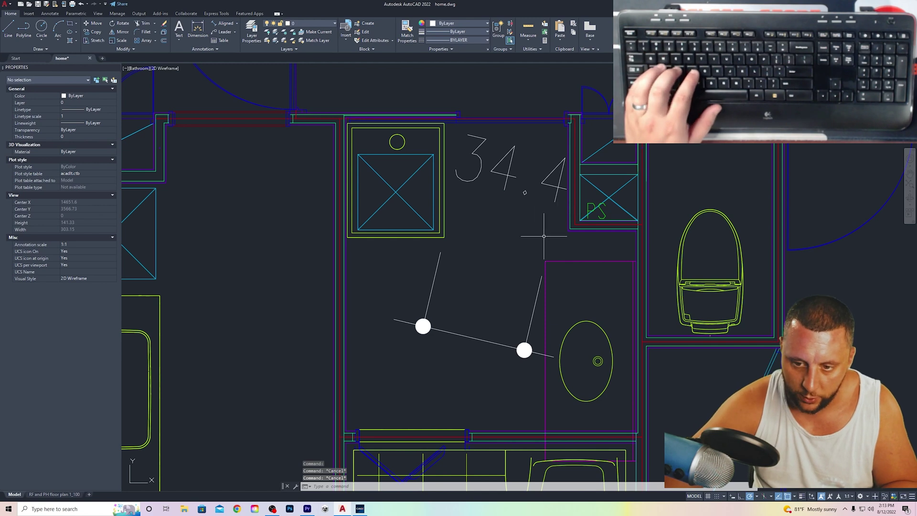
# Set the DIM100_3_3 dimension style's linear precision to 0.00 through DDIM.
pyautogui.write('DDIM')
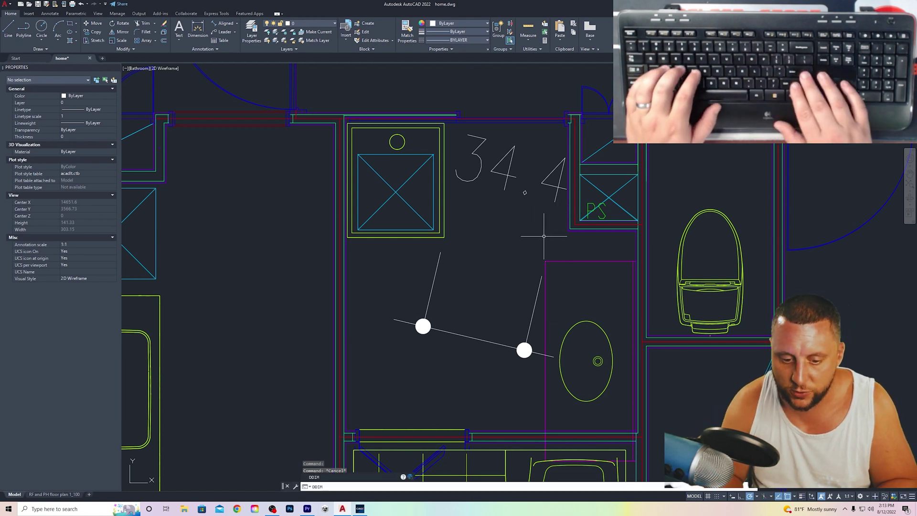
pyautogui.press('Return')
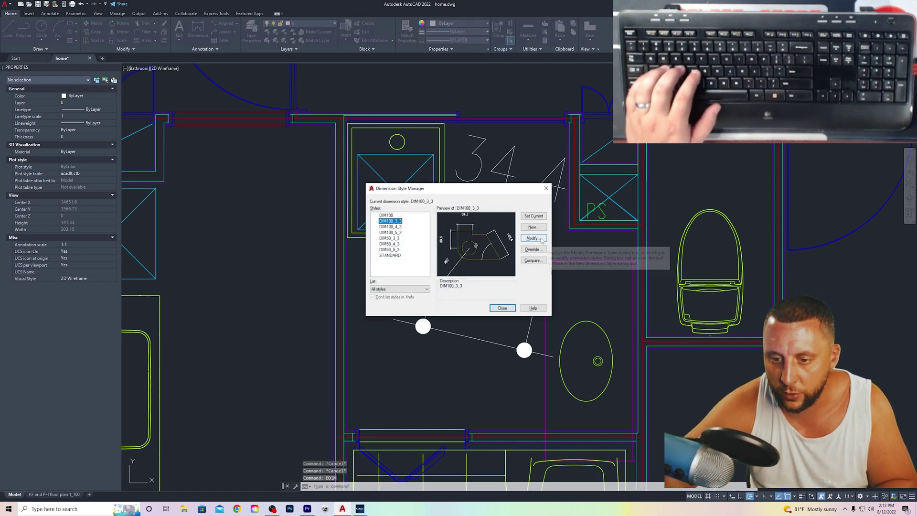
pyautogui.click(542, 239)
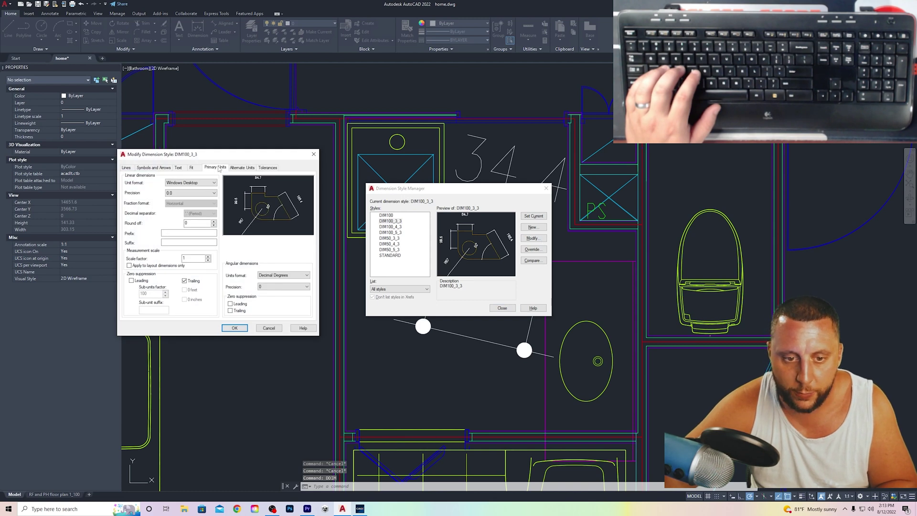
pyautogui.click(176, 194)
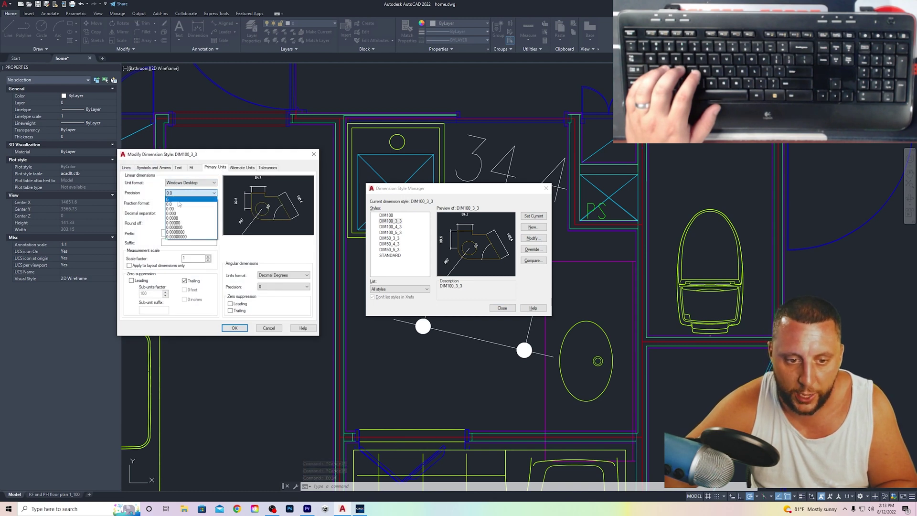
pyautogui.click(178, 209)
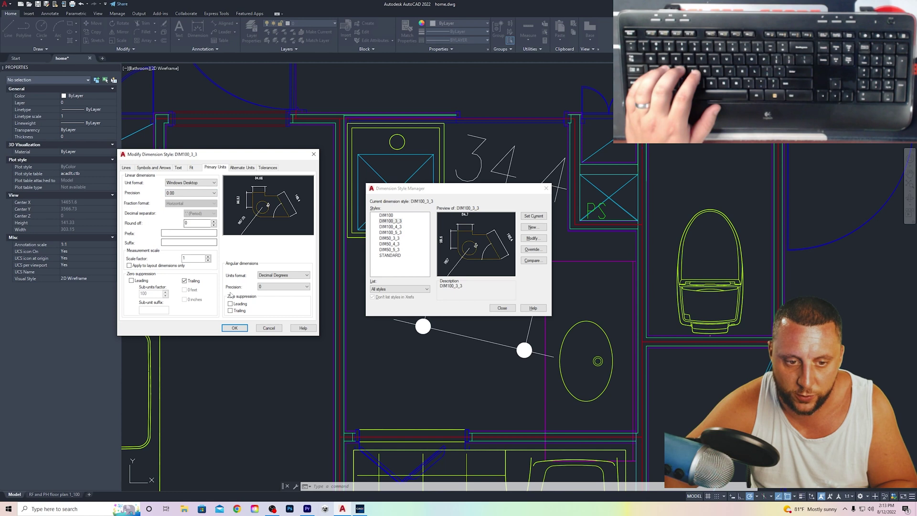
pyautogui.click(235, 328)
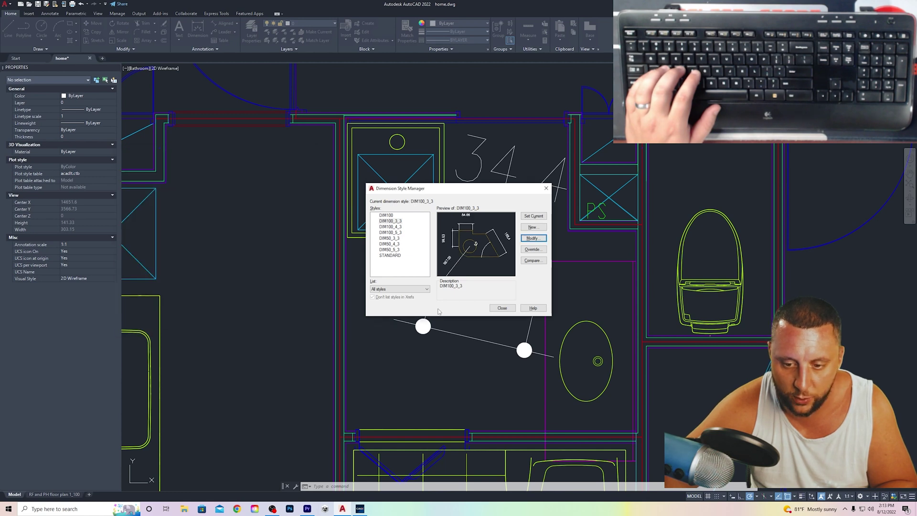
pyautogui.click(492, 311)
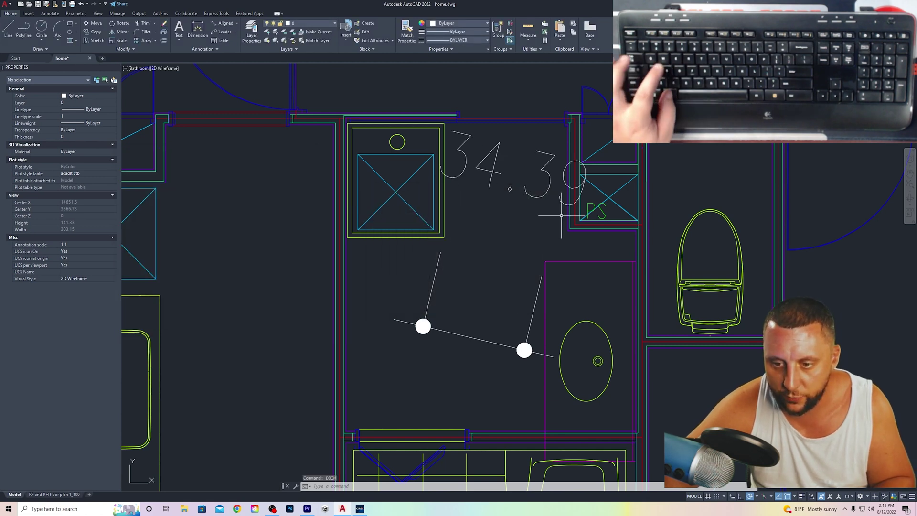
pyautogui.hotkey('alt', 'Tab')
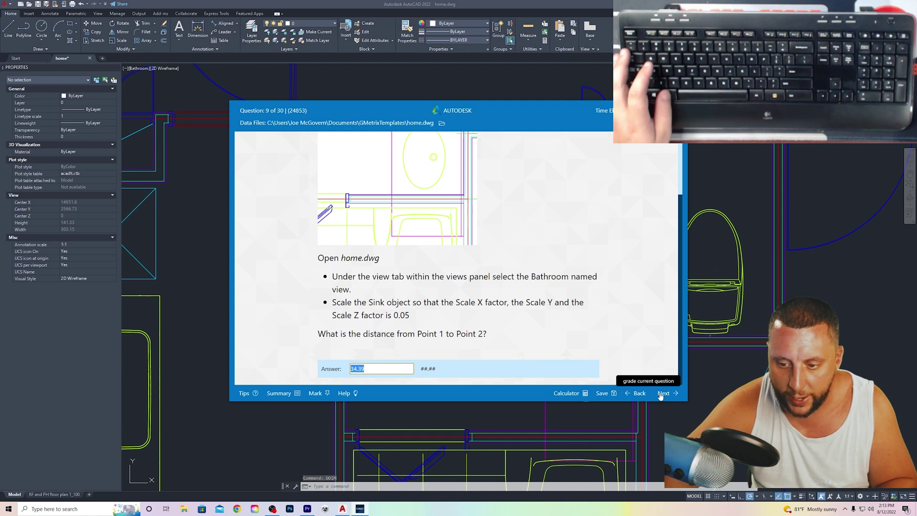
# Submit the 34.39 answer for grading and continue to question 10.
pyautogui.click(662, 393)
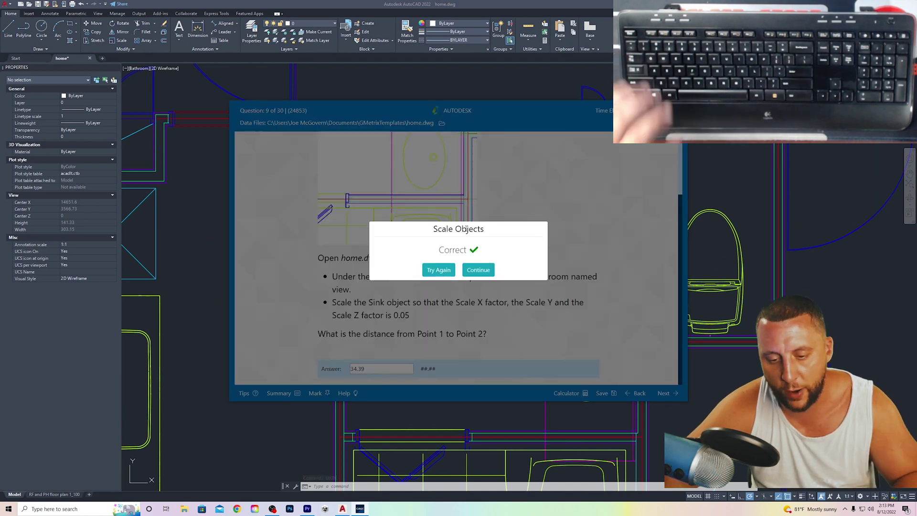
pyautogui.click(478, 270)
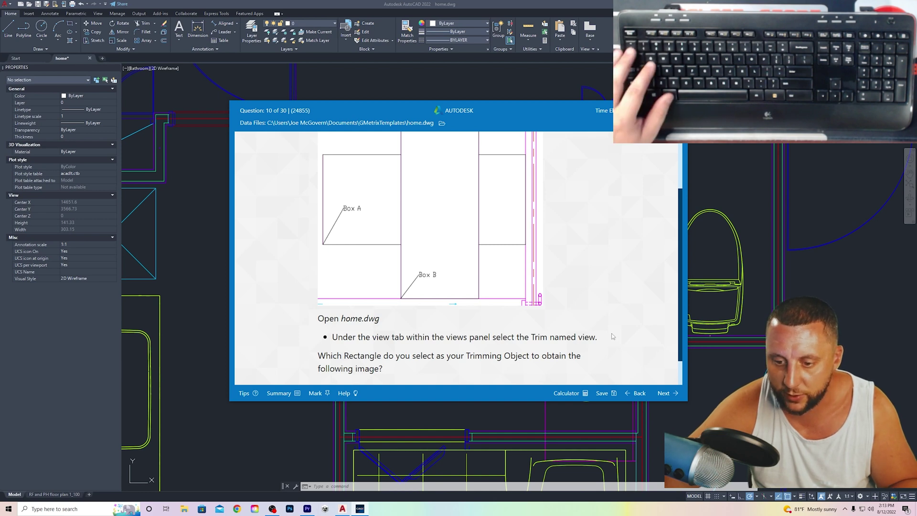
# Restore the Trim named view to show the overlapping Box A and Box B rectangles.
pyautogui.hotkey('alt', 'Tab')
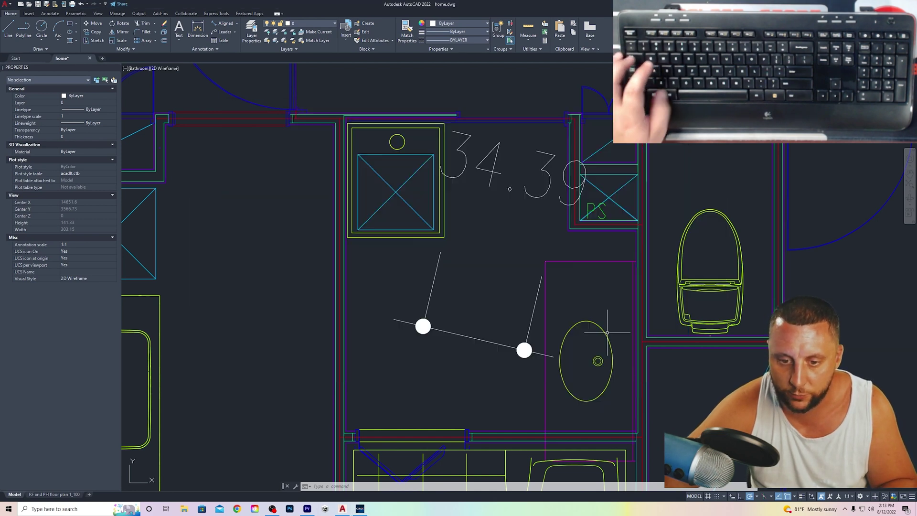
pyautogui.click(97, 14)
pyautogui.click(93, 22)
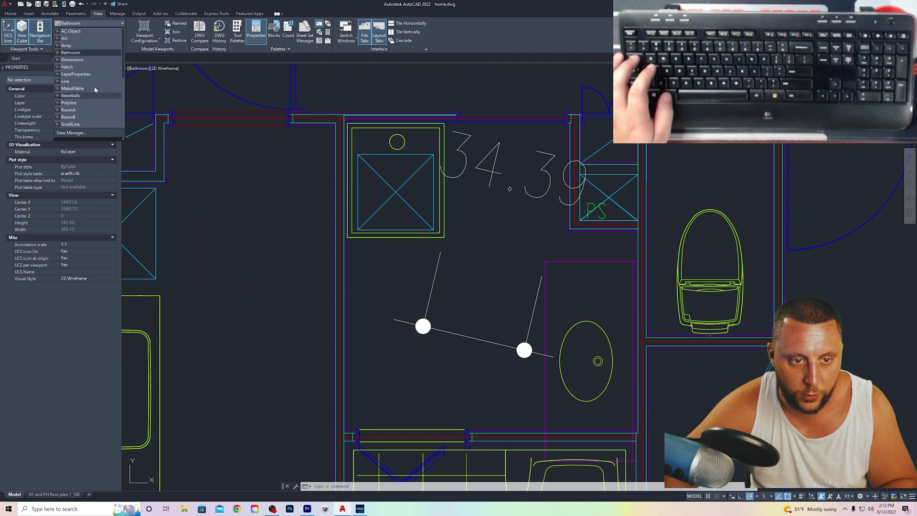
pyautogui.scroll(-5, 94, 94)
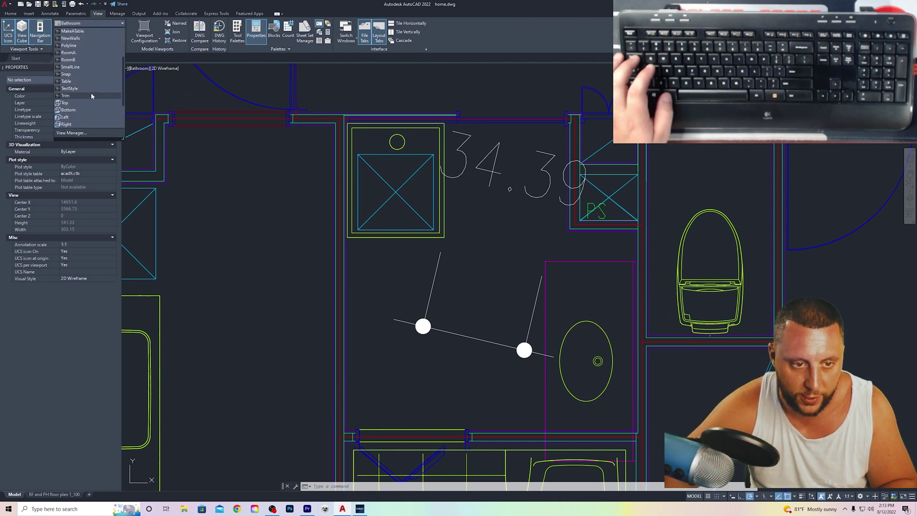
pyautogui.click(65, 95)
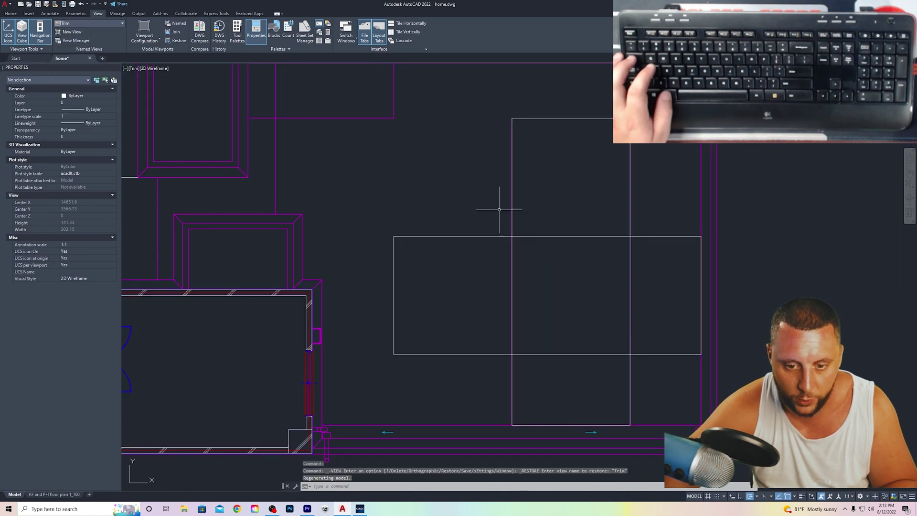
pyautogui.hotkey('alt', 'Tab')
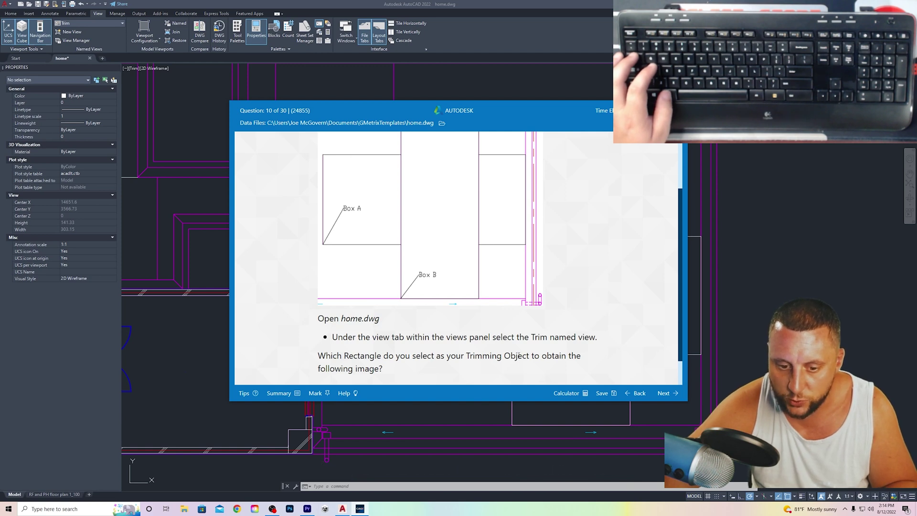
pyautogui.hotkey('alt', 'Tab')
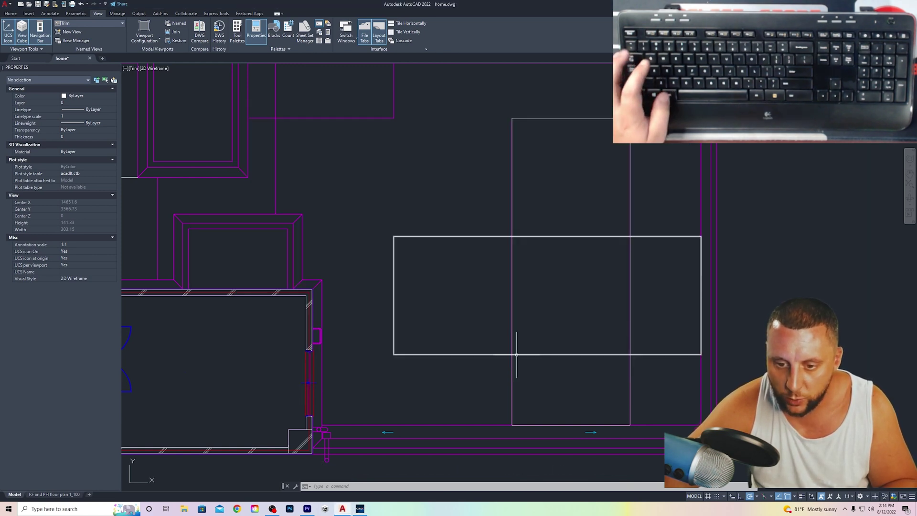
pyautogui.press('Escape')
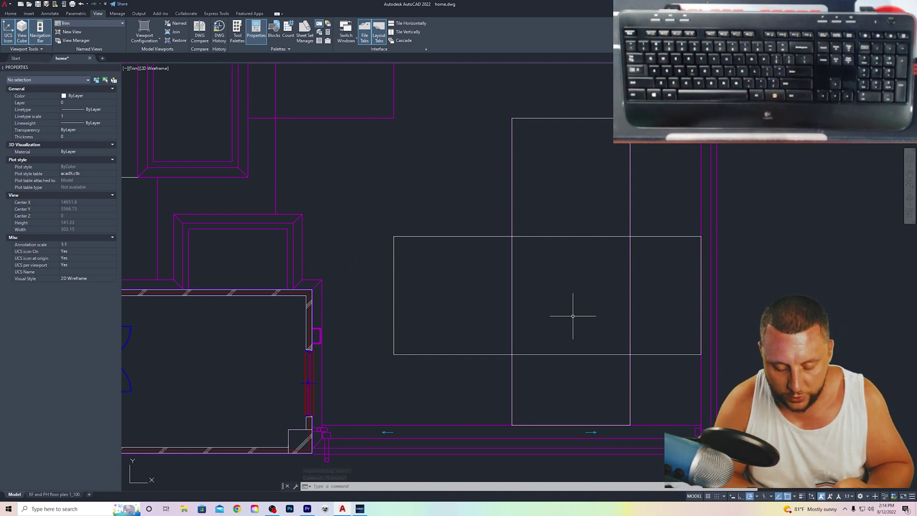
pyautogui.write('trim')
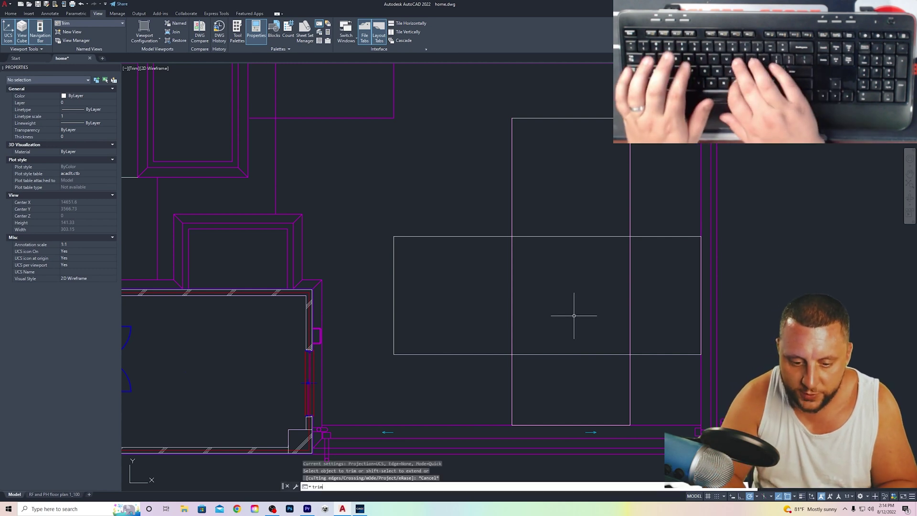
pyautogui.press('Return')
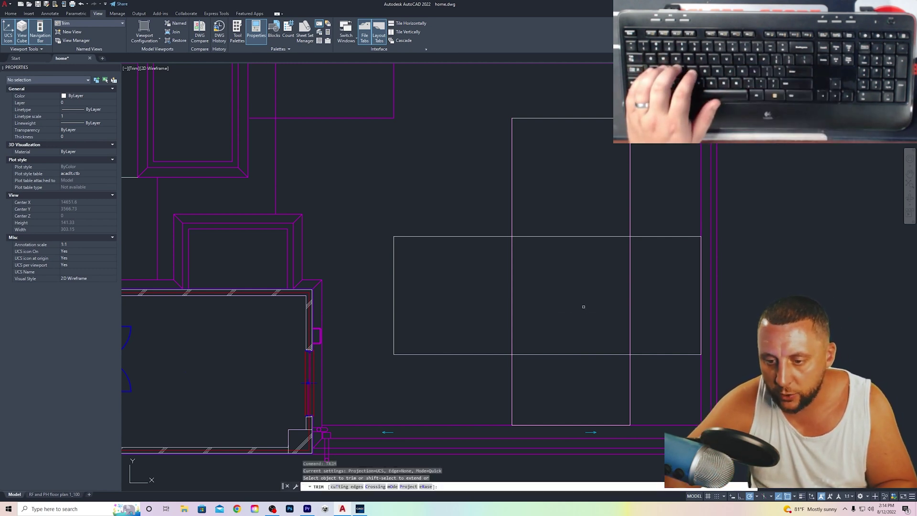
pyautogui.click(575, 236)
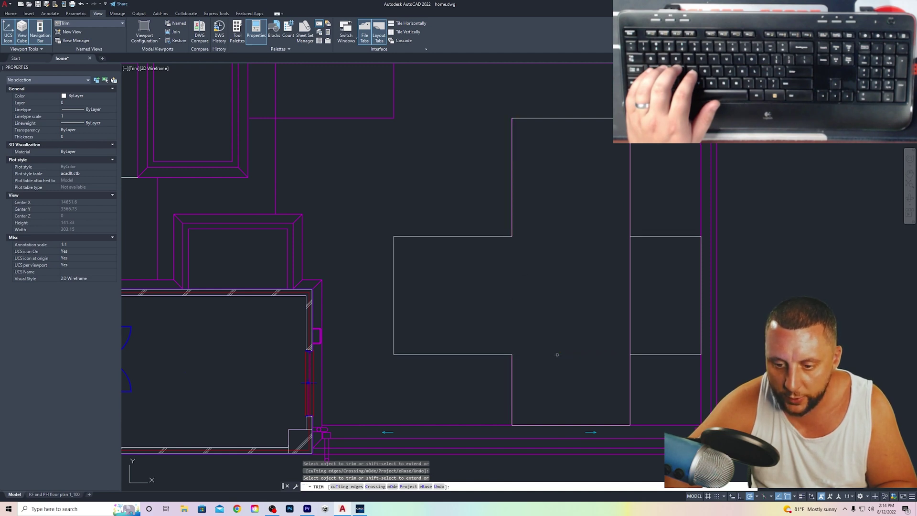
pyautogui.press('Escape')
pyautogui.hotkey('ctrl', 'y')
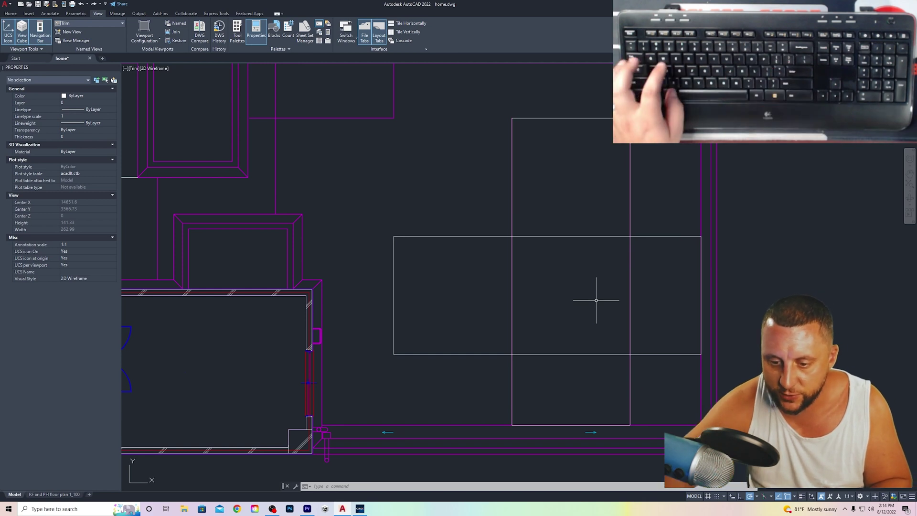
pyautogui.hotkey('alt', 'Tab')
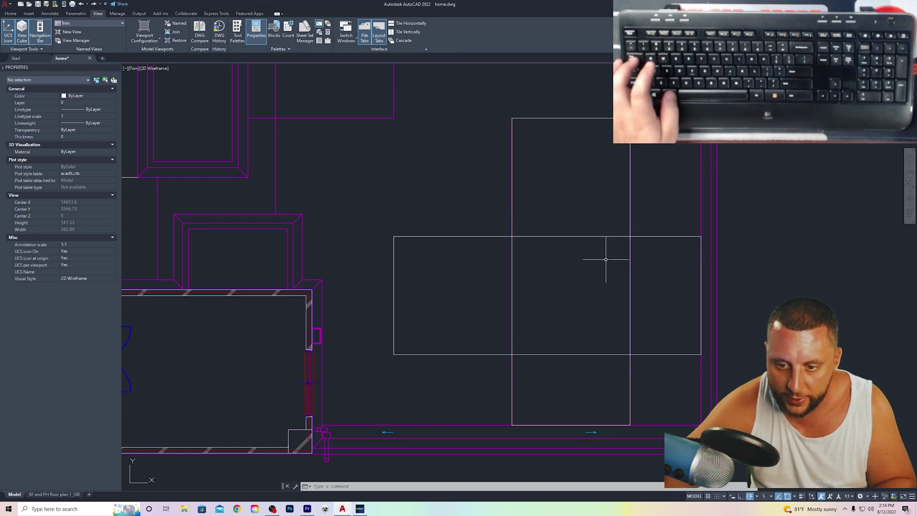
# Trim the wide rectangle's top and bottom edges inside the tall rectangle.
pyautogui.write('tr')
pyautogui.press('Return')
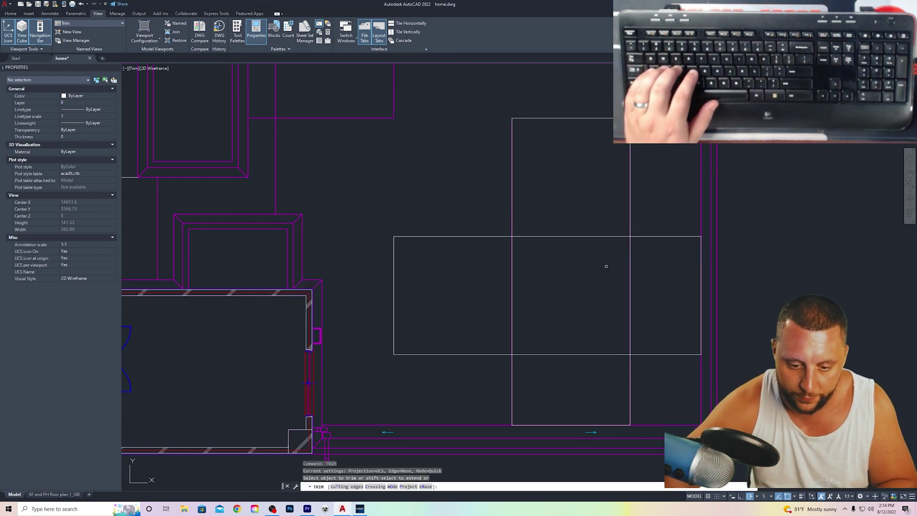
pyautogui.click(353, 487)
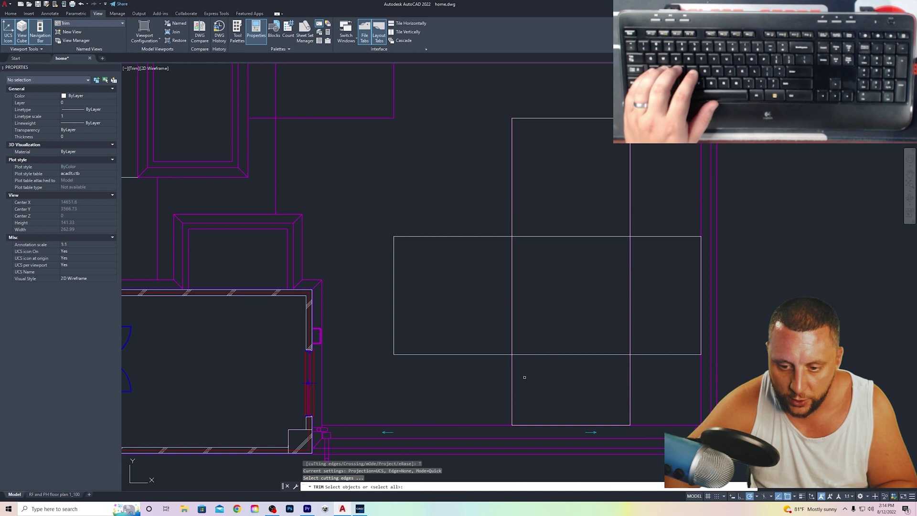
pyautogui.click(560, 118)
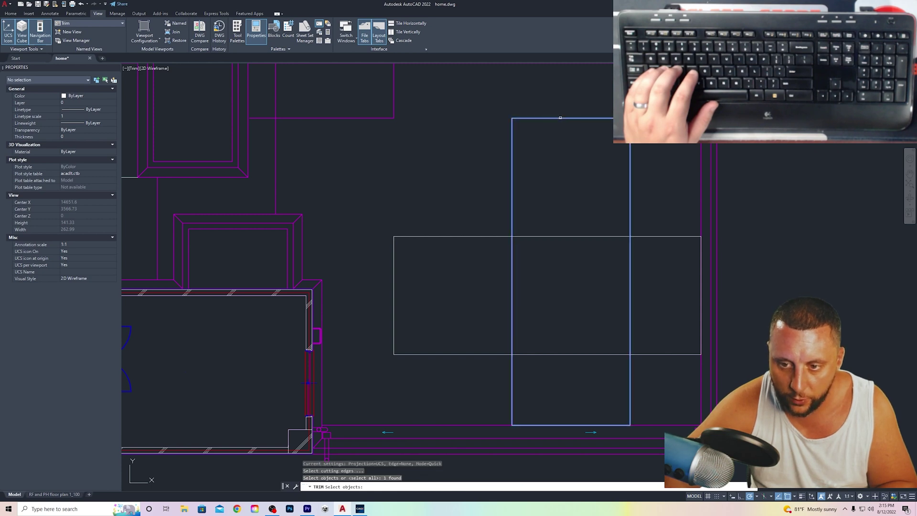
pyautogui.press('space')
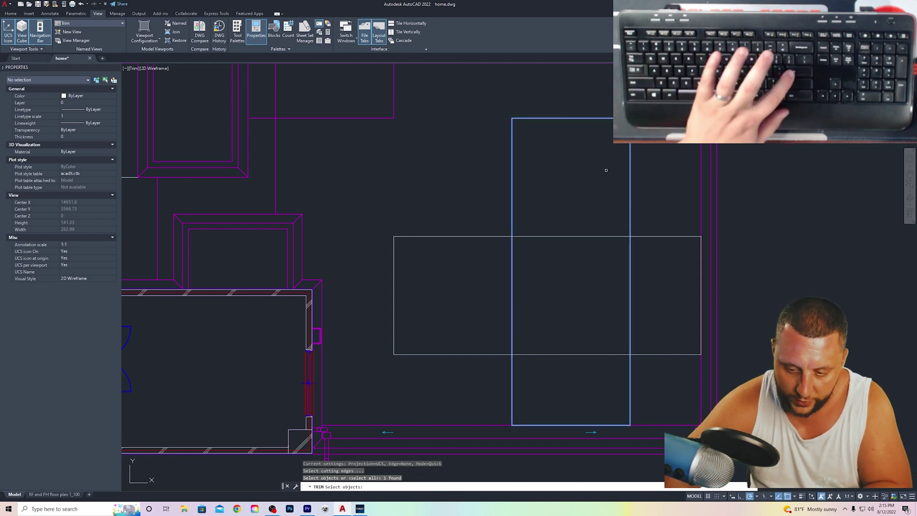
pyautogui.click(582, 236)
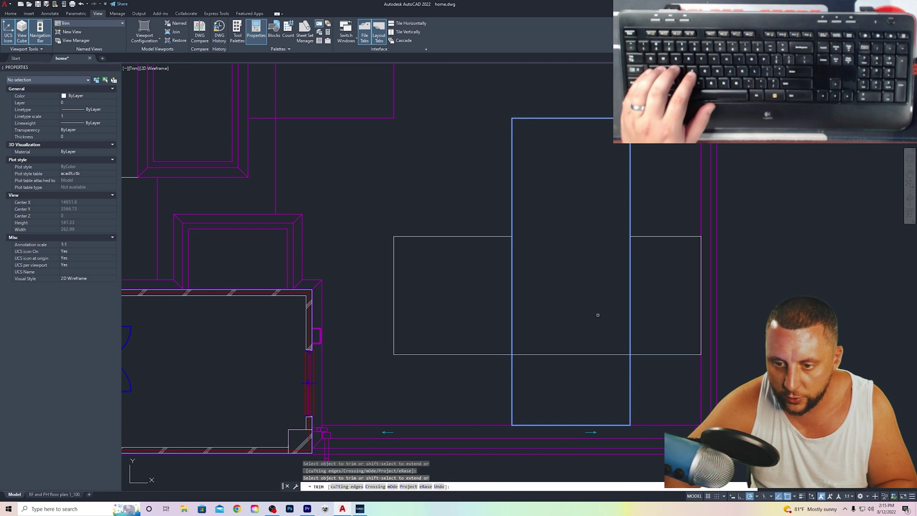
pyautogui.click(586, 355)
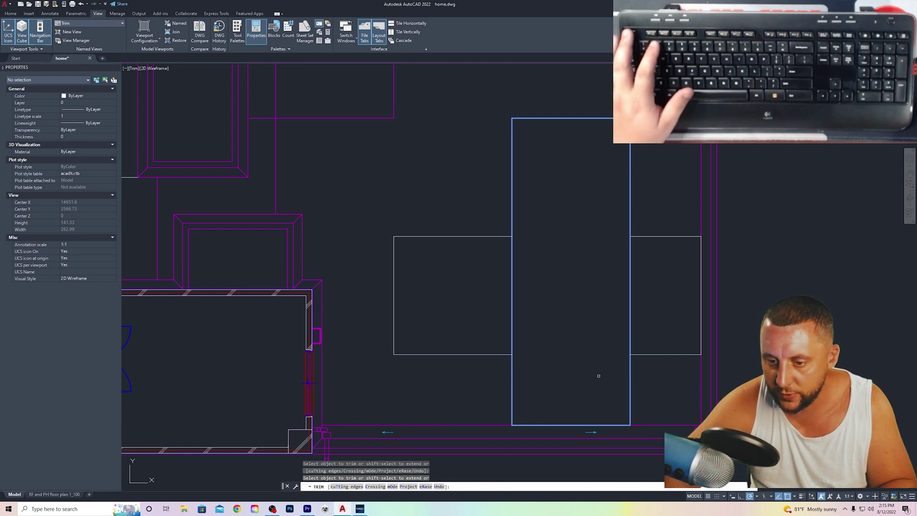
pyautogui.press('Escape')
# Submit 'box b' as the answer and continue to question 11.
pyautogui.hotkey('alt', 'Tab')
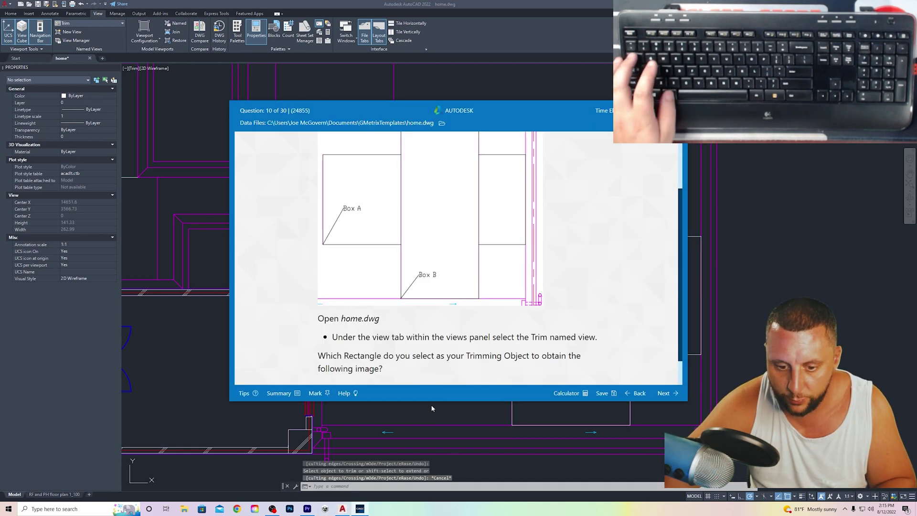
pyautogui.scroll(-1, 434, 364)
pyautogui.click(369, 369)
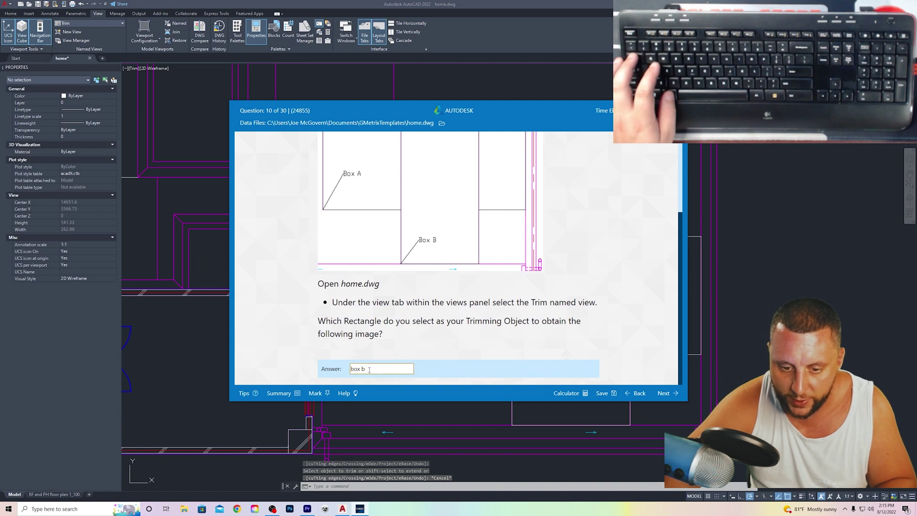
pyautogui.click(664, 393)
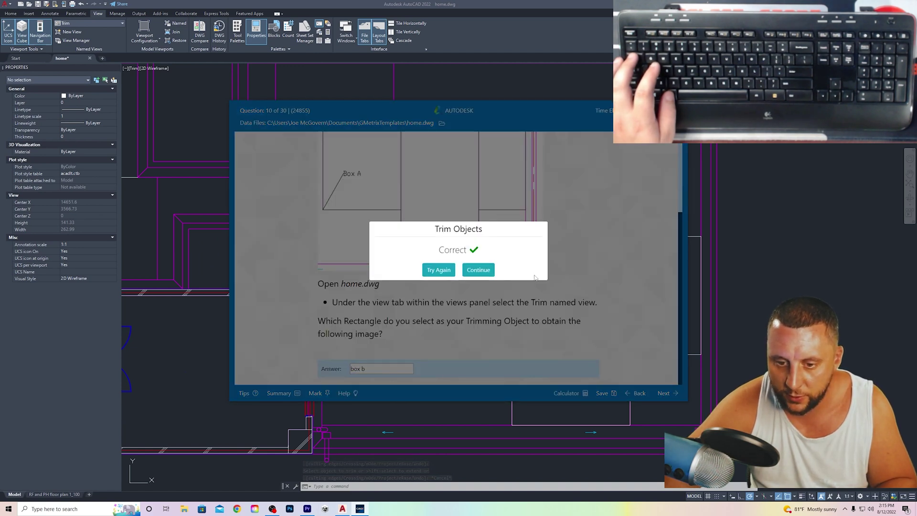
pyautogui.click(478, 270)
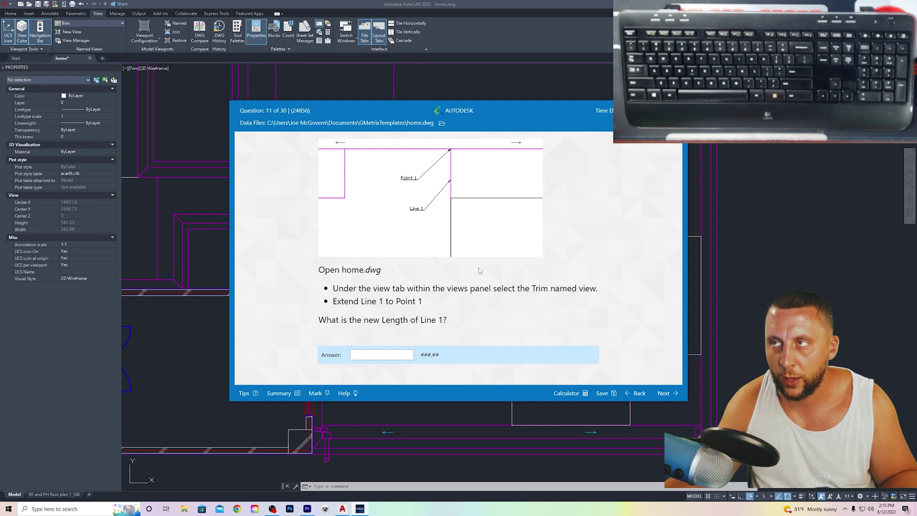